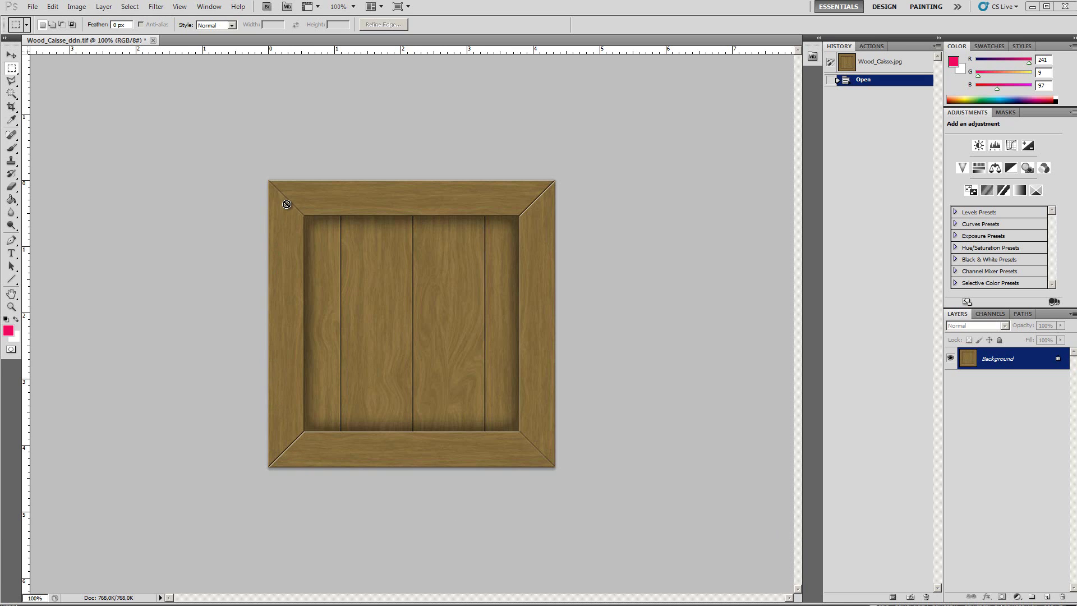
- Convert the wooden crate texture into a normal map with xNormal's Height2Normals filter, keeping the 0.600 smooth value and 4SAMPLES method
left_click(12, 55)
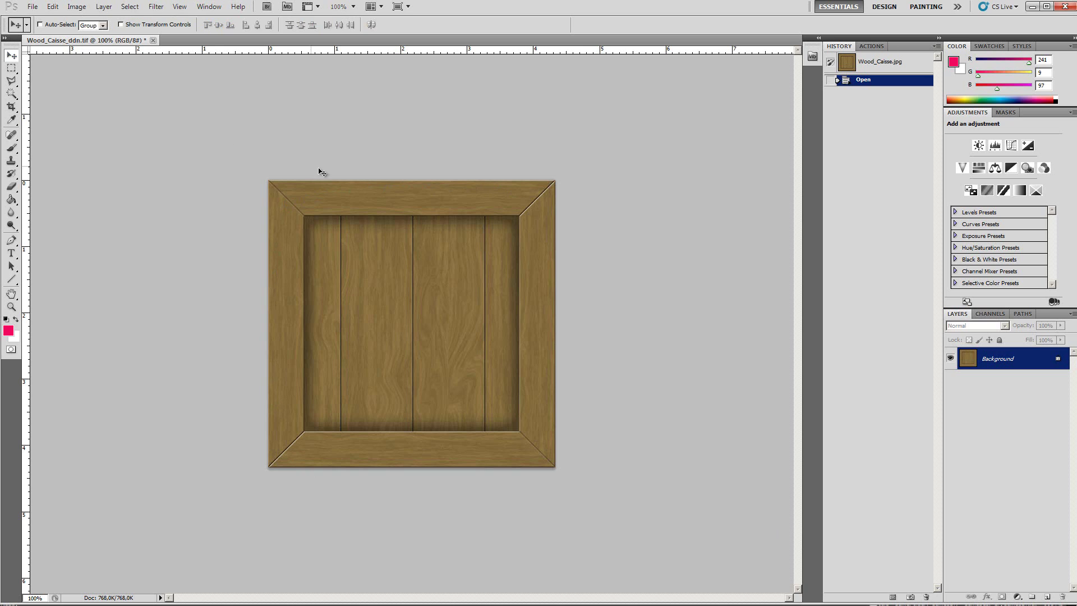
left_click(159, 8)
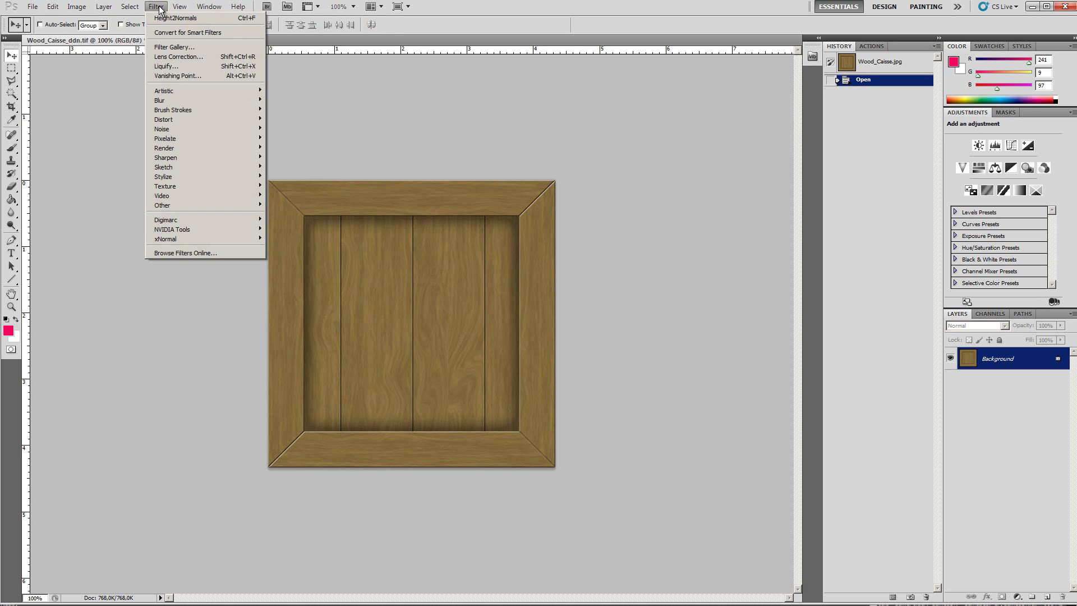
mouse_move(184, 239)
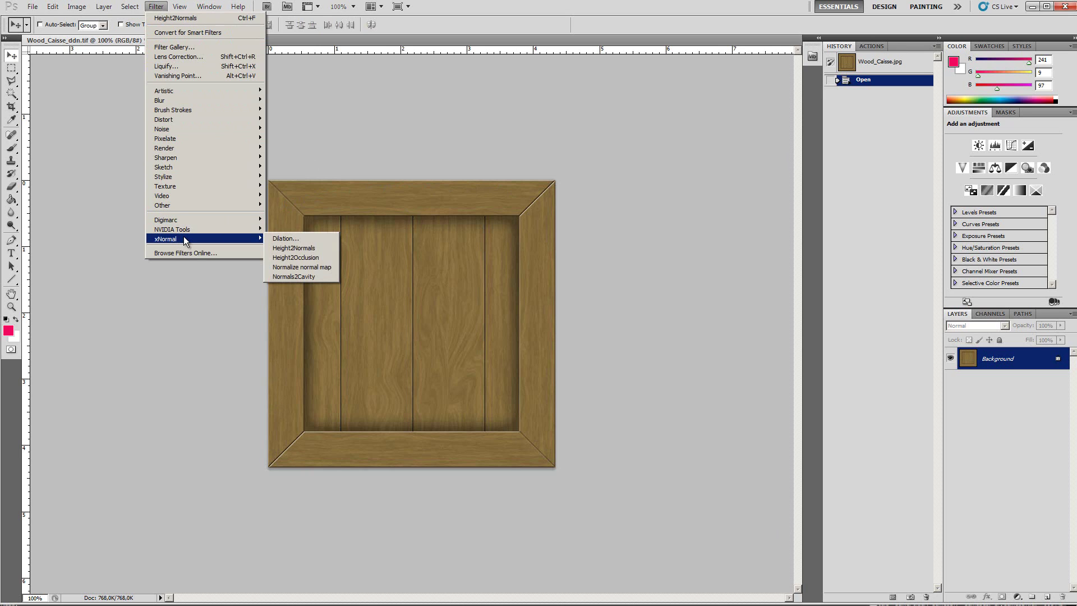
left_click(304, 250)
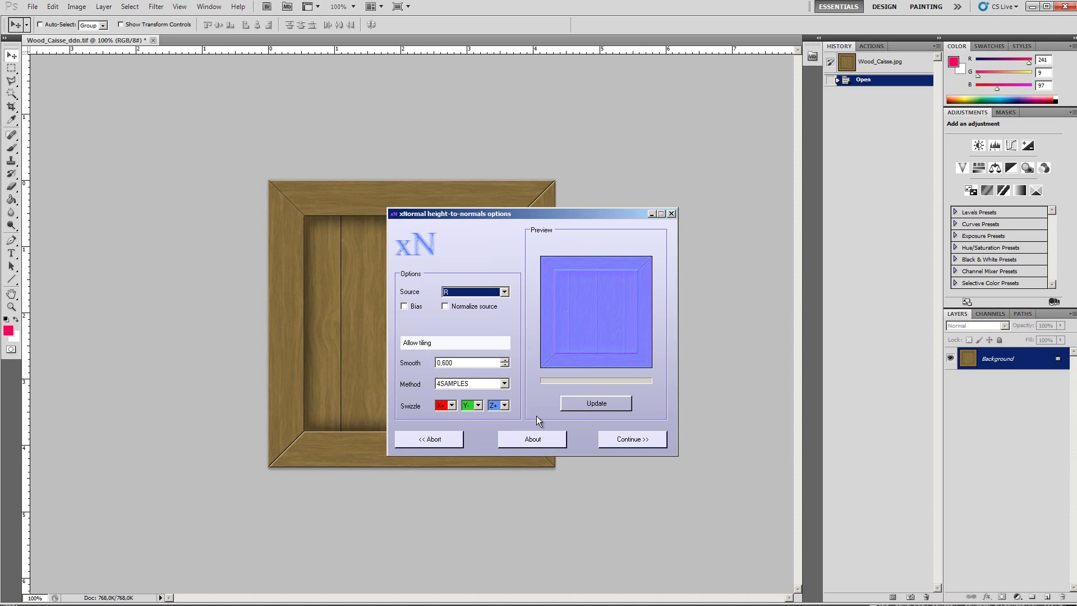
left_click(648, 444)
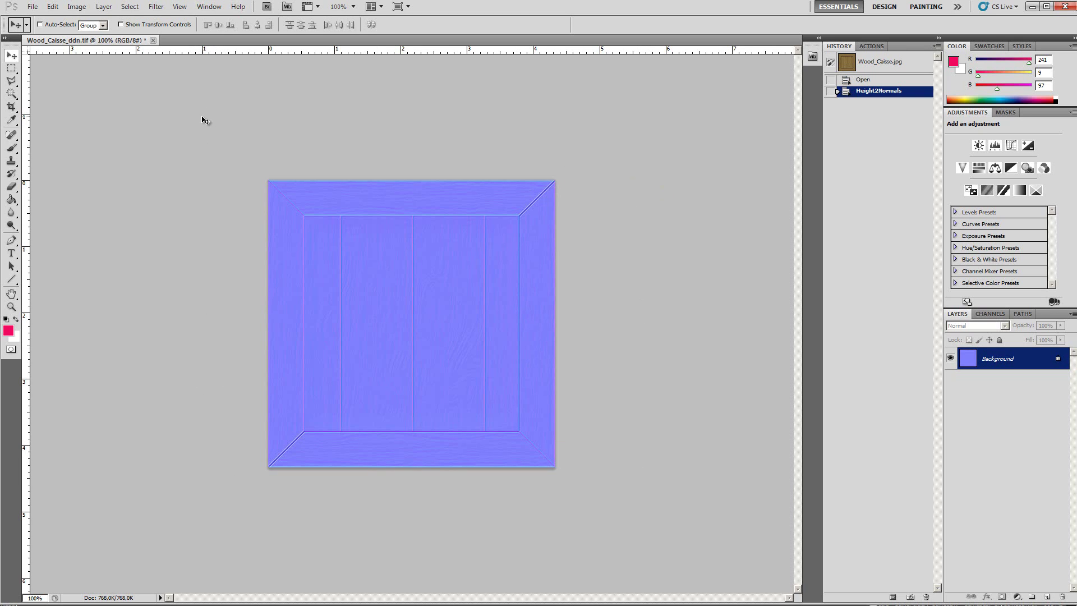
- Save the normal map as Wood_Caisse_ddn in CryTIFPlugin format, replacing the existing file and using the Normalmap_lowQ preset
left_click(32, 7)
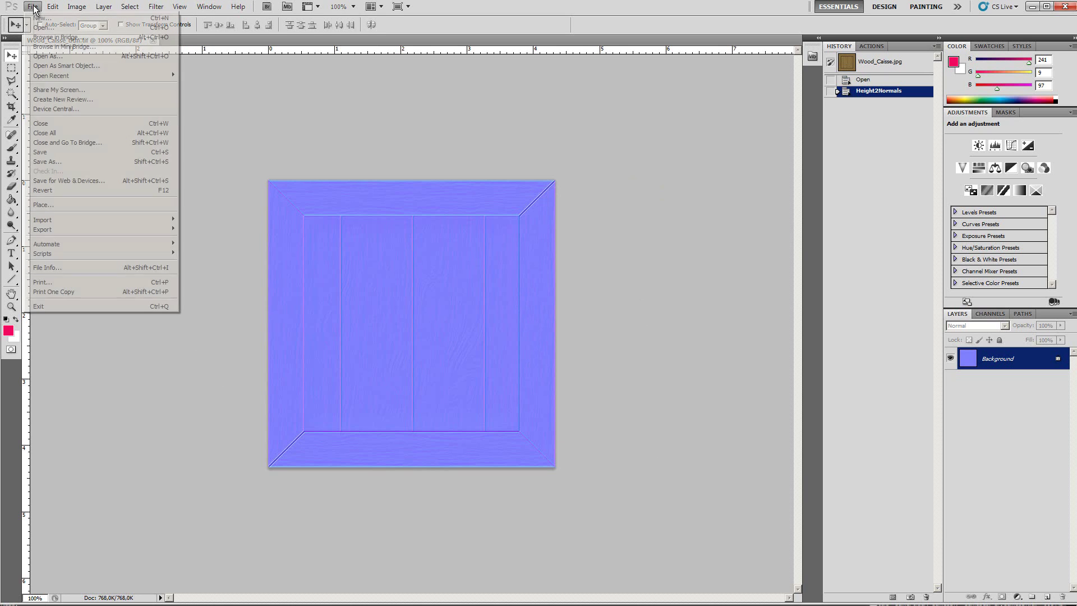
left_click(83, 162)
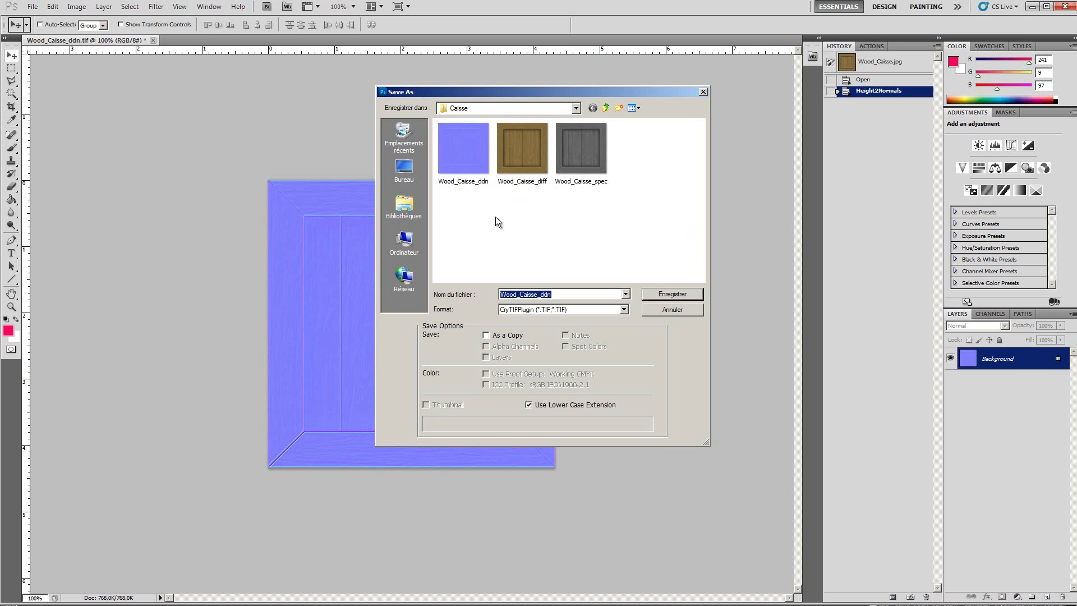
left_click(465, 159)
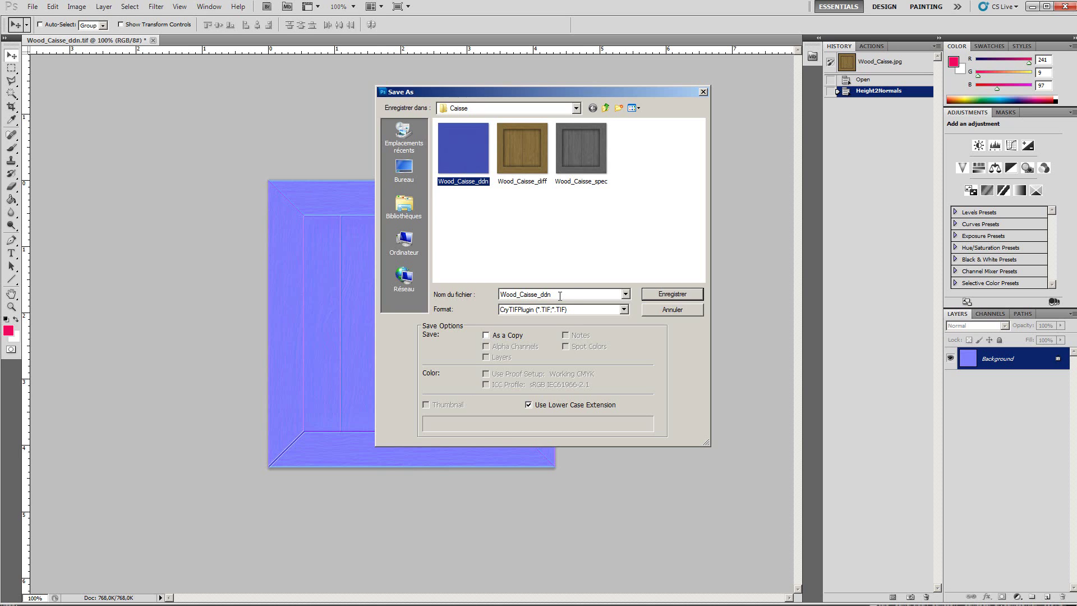
left_click(656, 295)
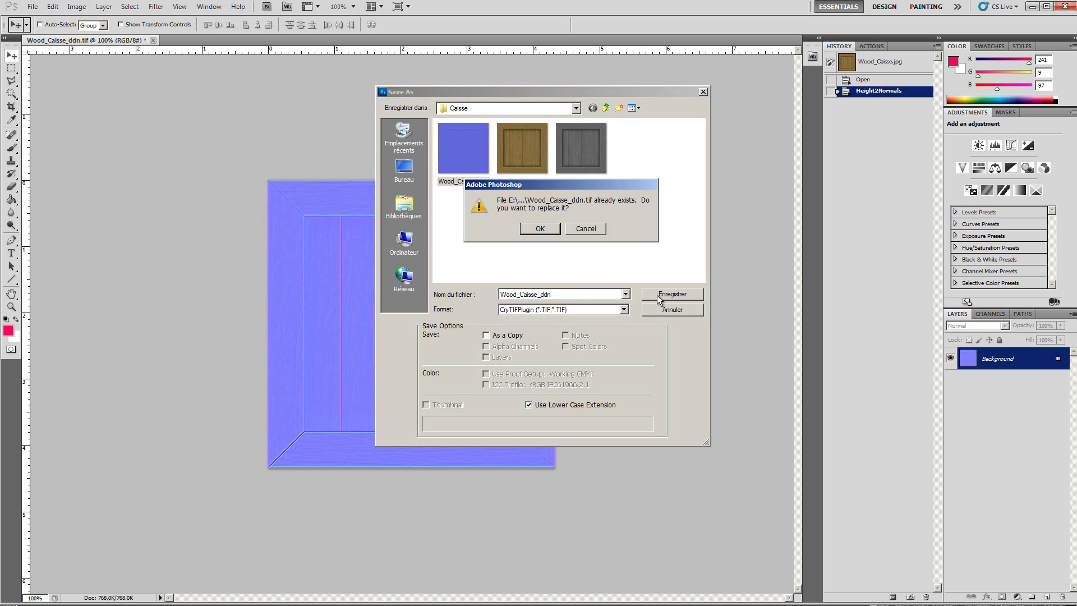
left_click(540, 228)
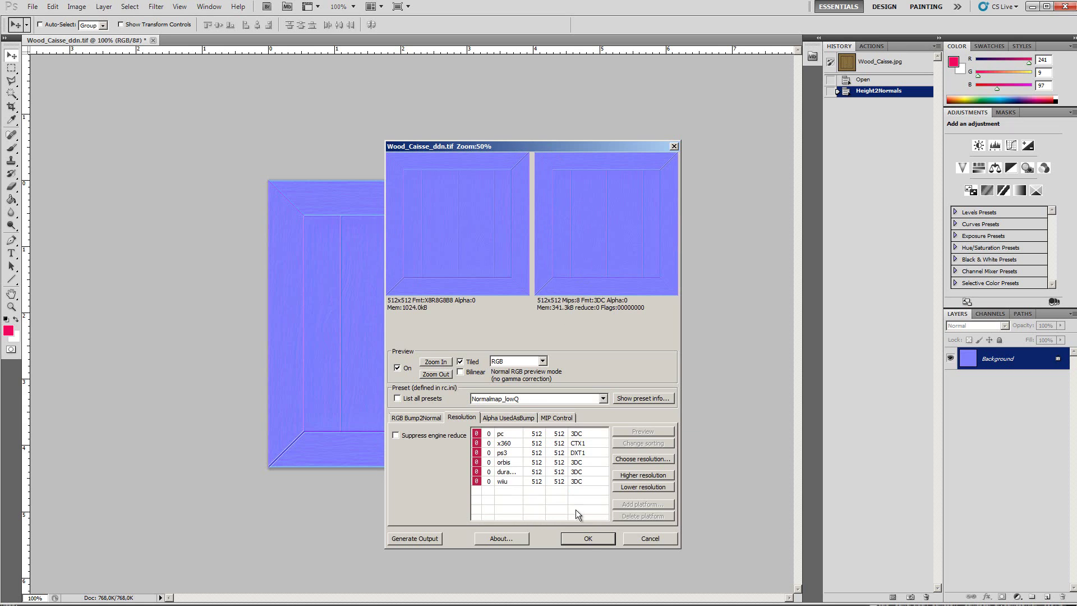
left_click(588, 539)
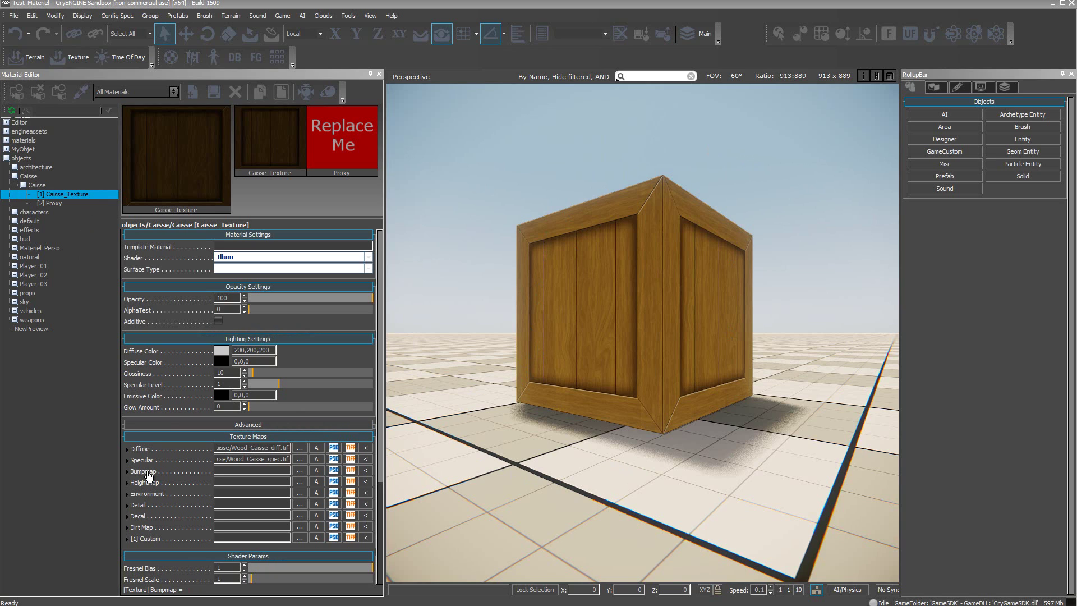
- In CryENGINE Sandbox, assign Wood_Caisse_ddn.tif as the Bumpmap texture of the Caisse_Texture material
left_click(299, 472)
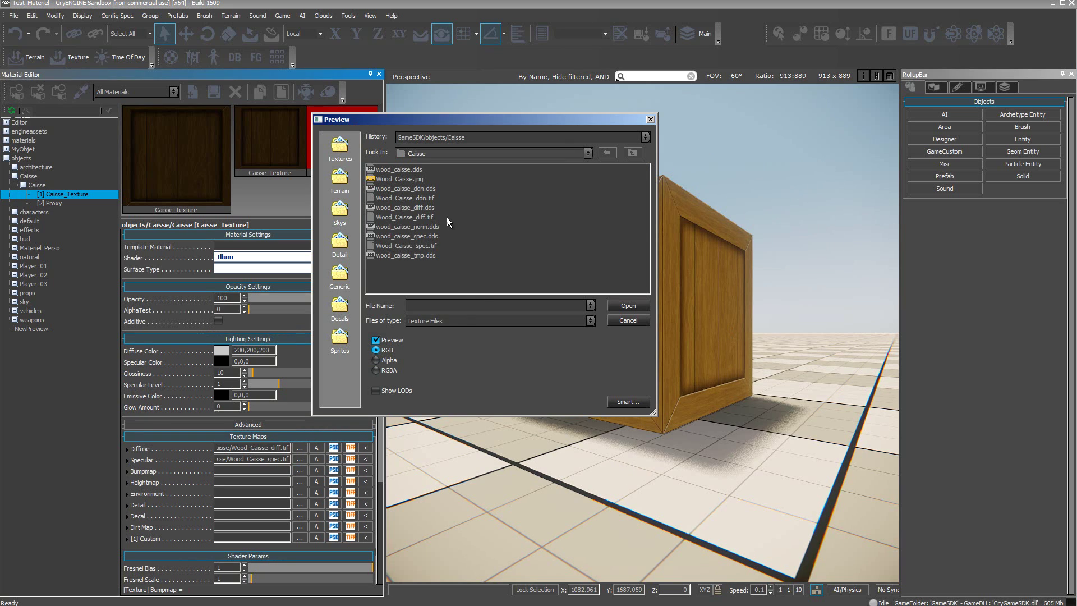
left_click(400, 198)
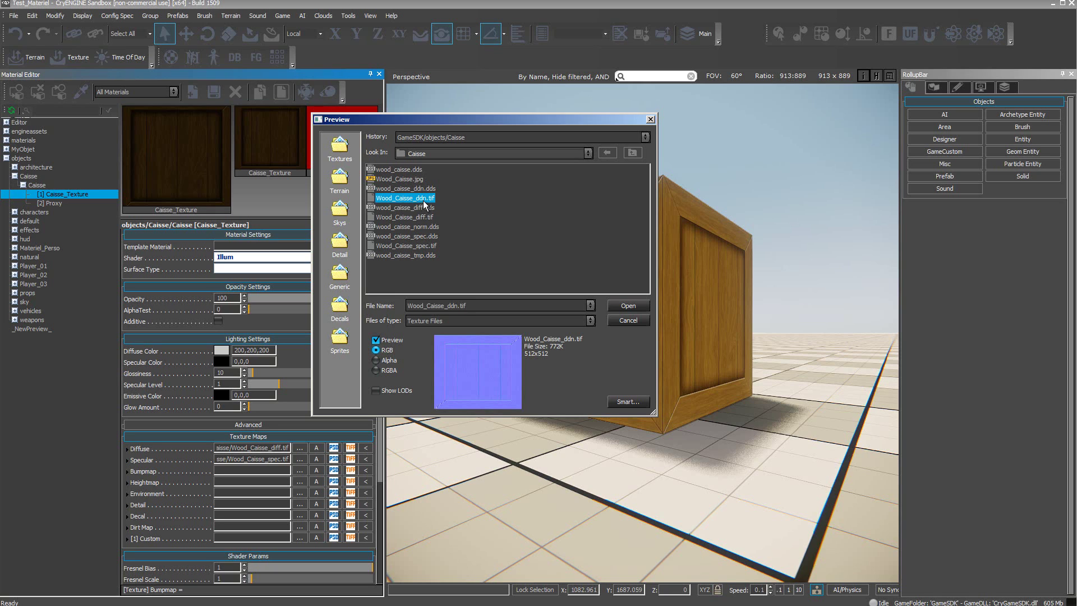
left_click(628, 306)
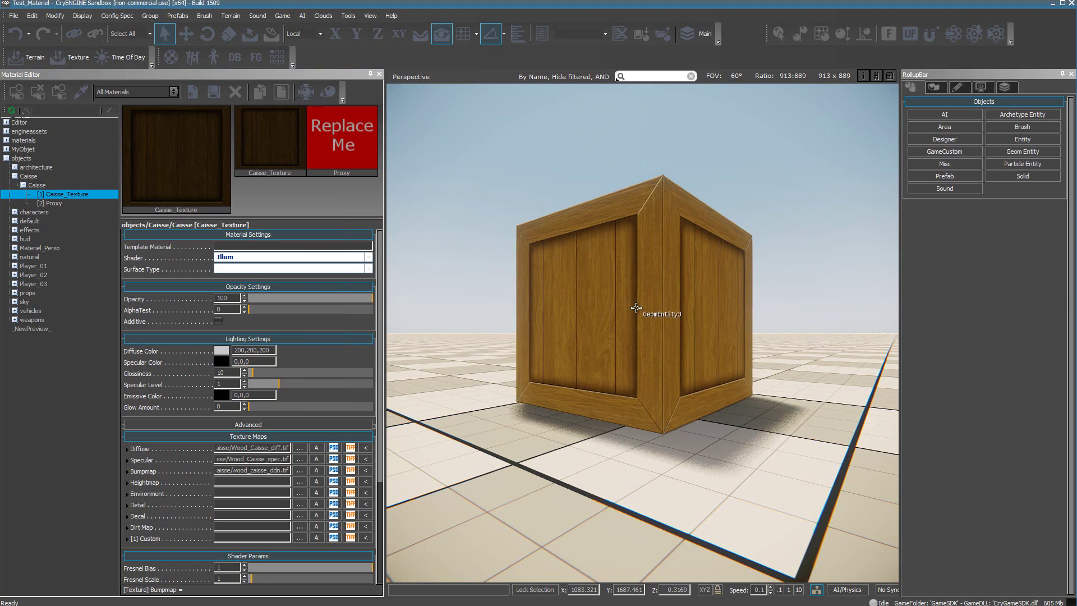
- Try the Hair and Eye shaders on the Caisse_Texture material and return it to the Illum shader
mouse_move(168, 452)
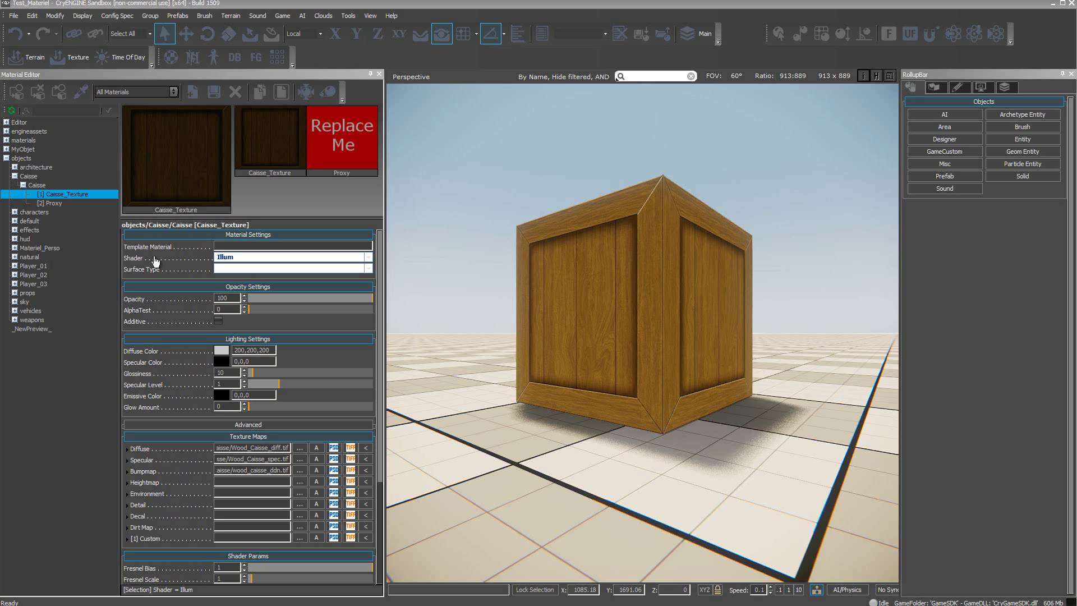
left_click(369, 257)
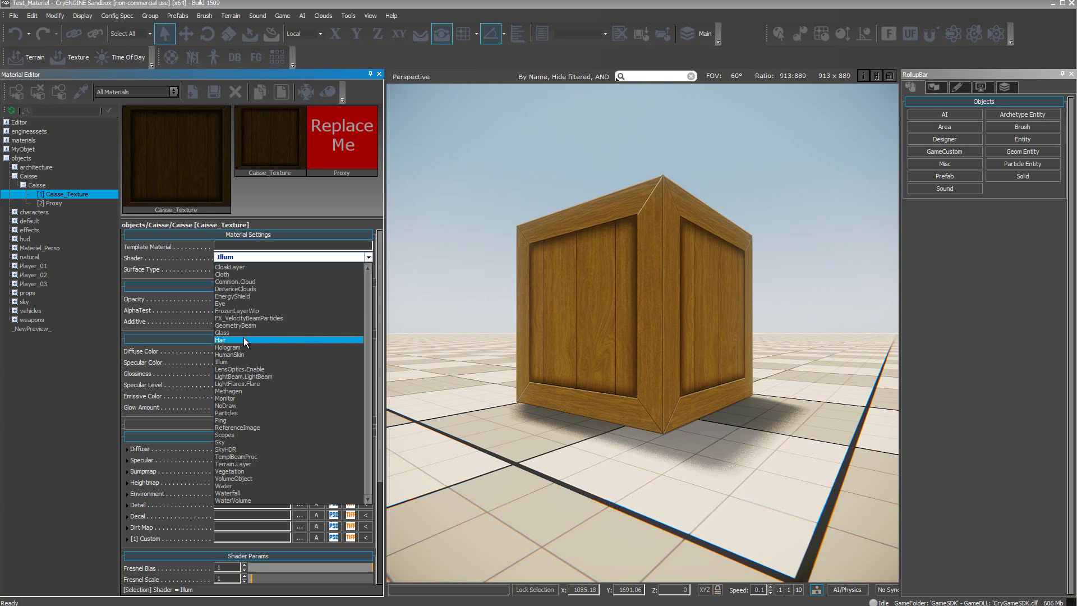
left_click(243, 340)
left_click(369, 257)
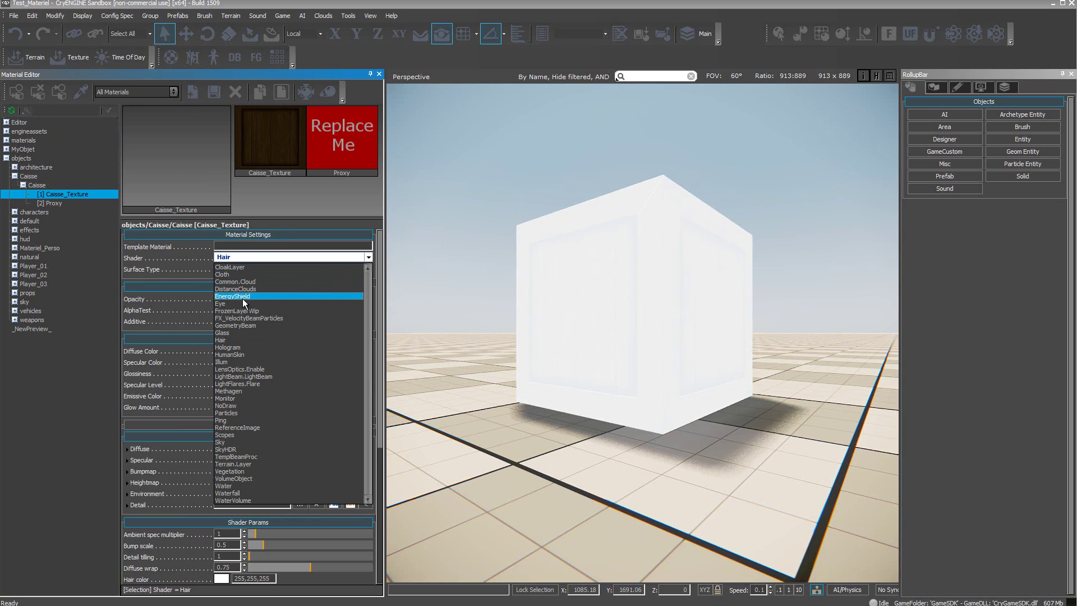
left_click(231, 306)
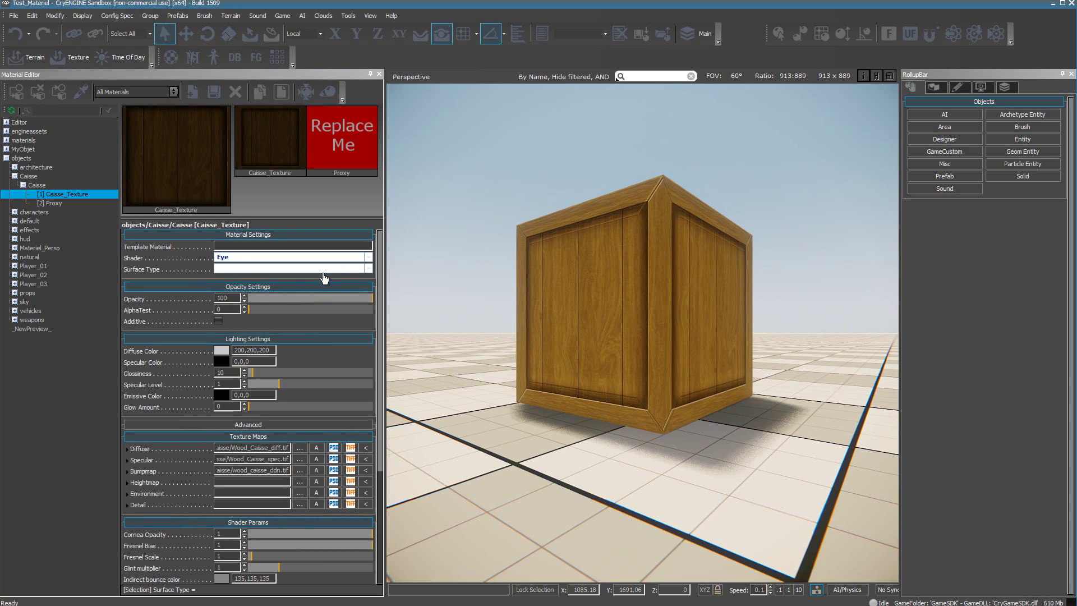
left_click(369, 257)
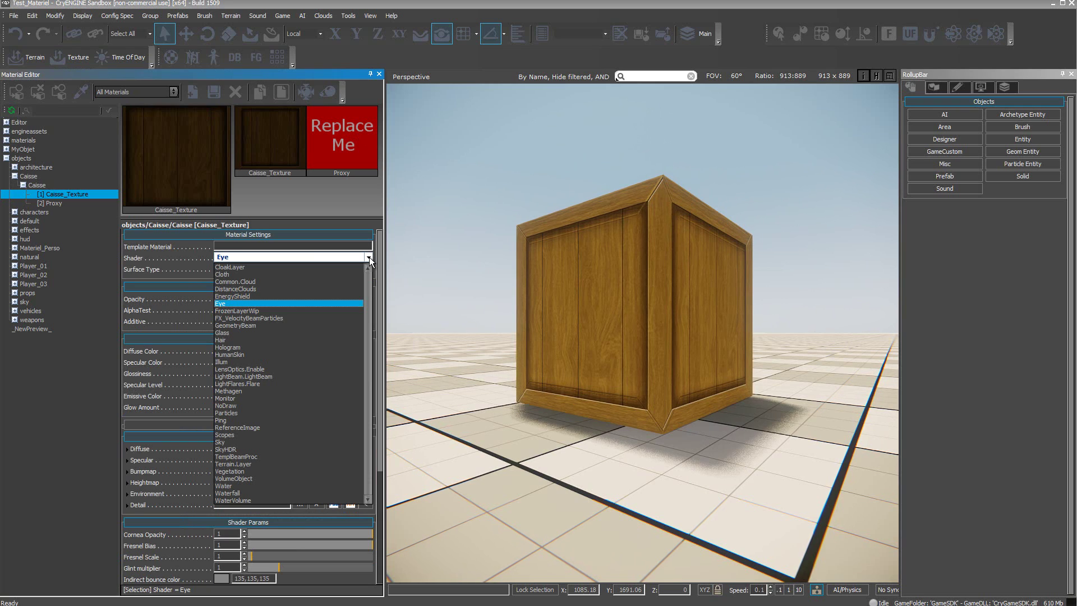
left_click(234, 362)
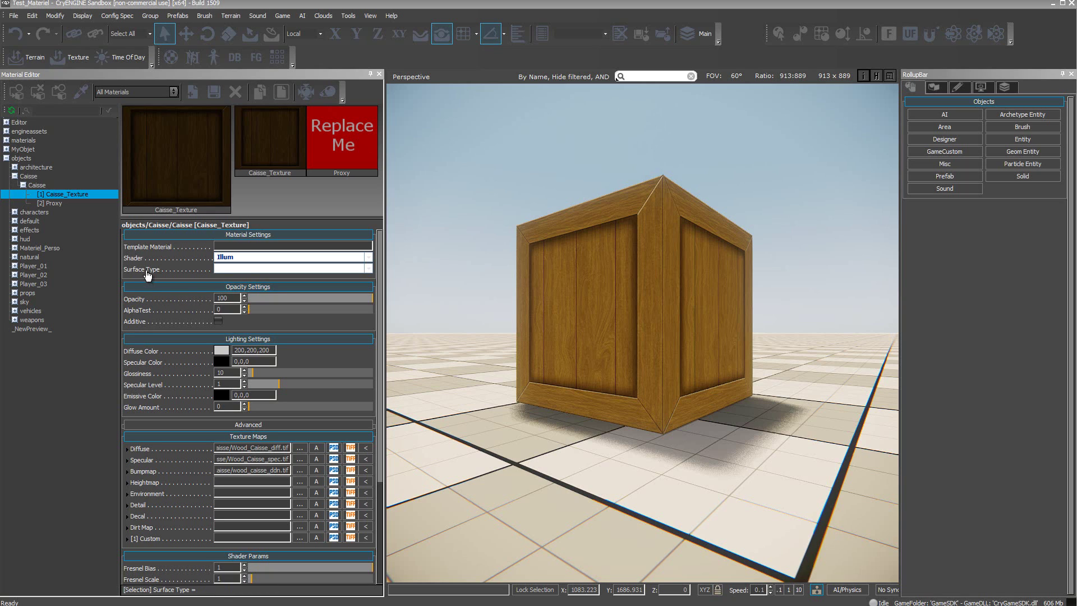
- Browse the surface types for the crate material and test its opacity, returning it to 100
left_click(366, 269)
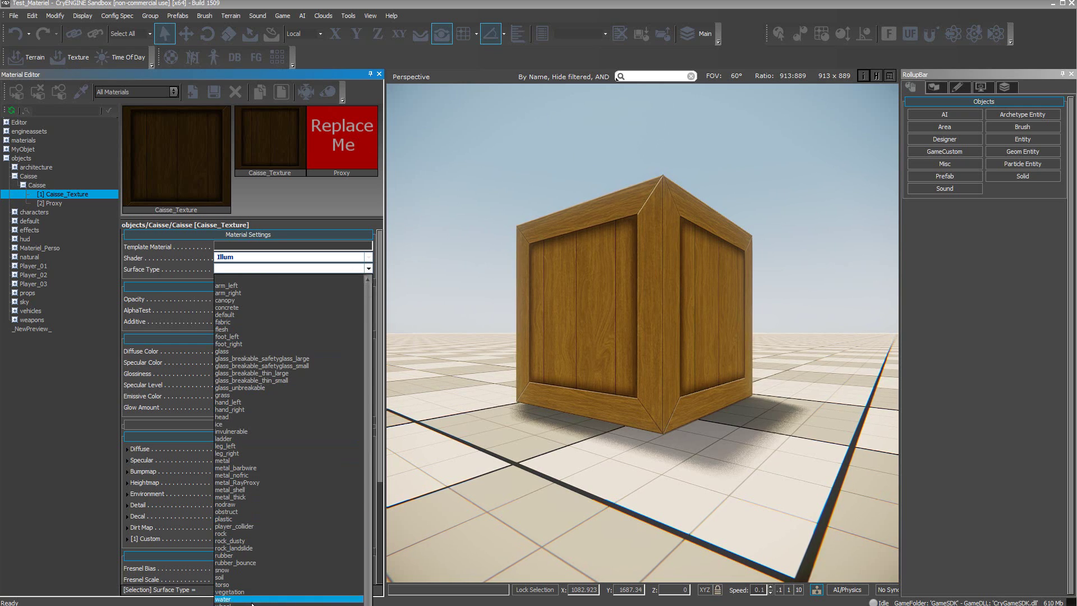
left_click(225, 604)
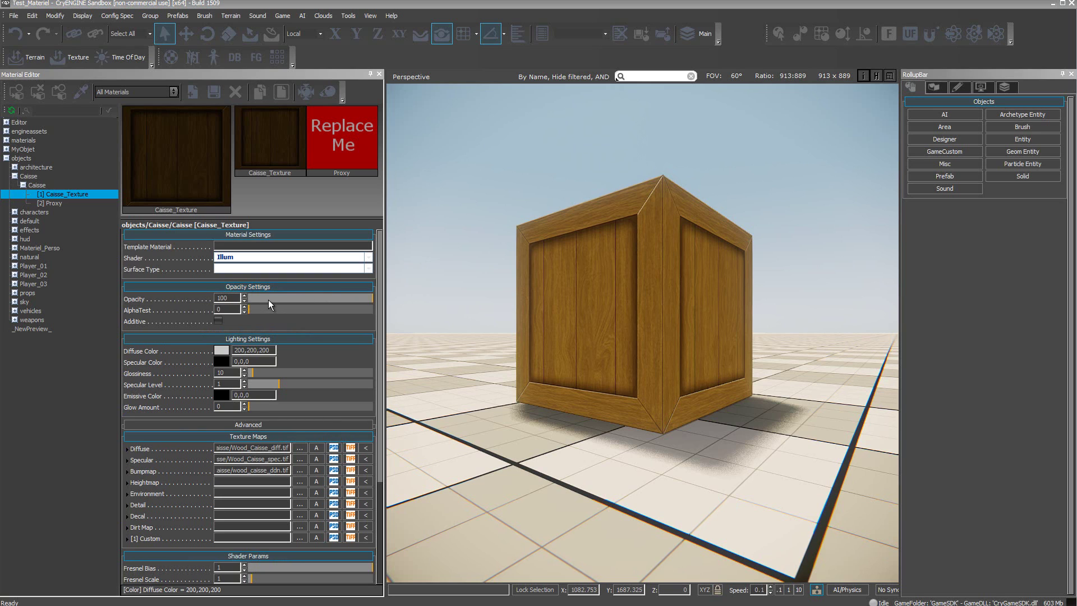
left_click(349, 297)
mouse_move(349, 298)
left_mouse_down()
mouse_move(368, 298)
mouse_move(309, 305)
mouse_move(375, 296)
left_mouse_up()
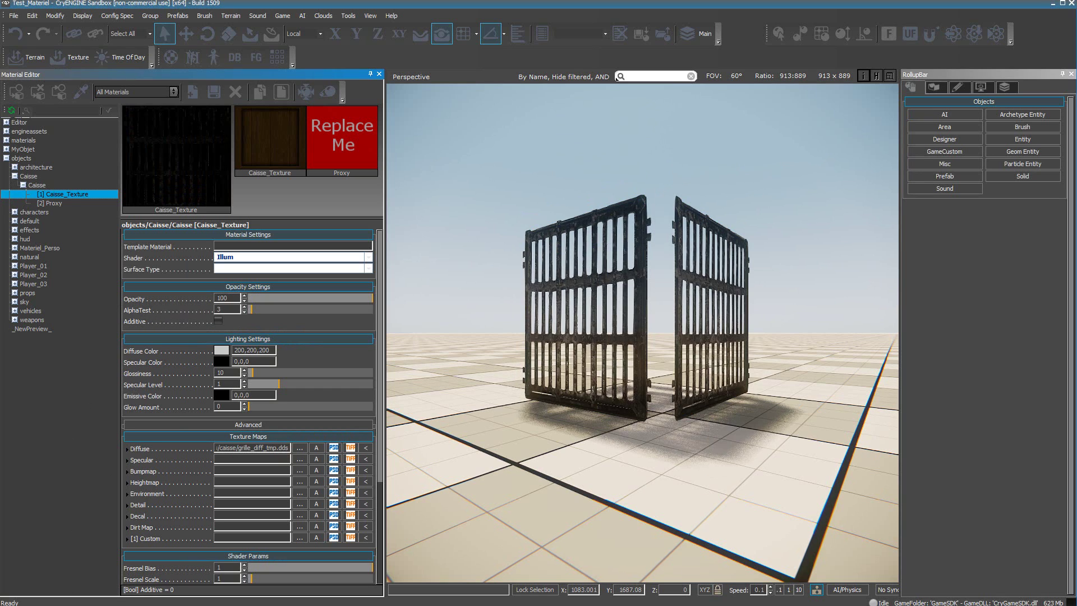
- In Photoshop, save the grille texture with its alpha channel as grille_diff in CryTIFPlugin format, replacing the existing file with the DiffuseWithAlphaTest_highQ preset
key("alt+Tab")
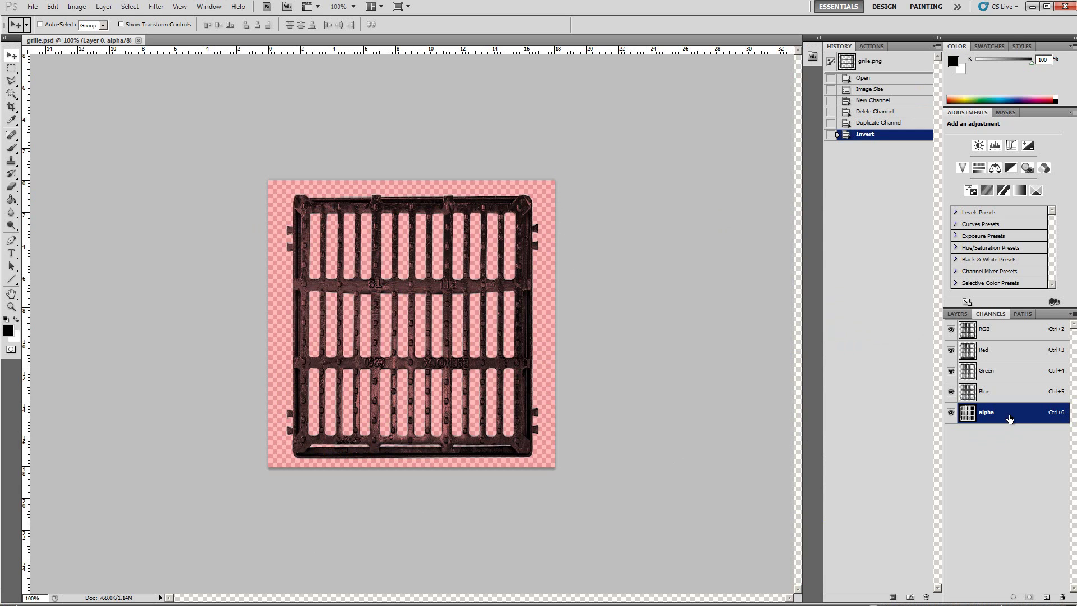
left_click(33, 7)
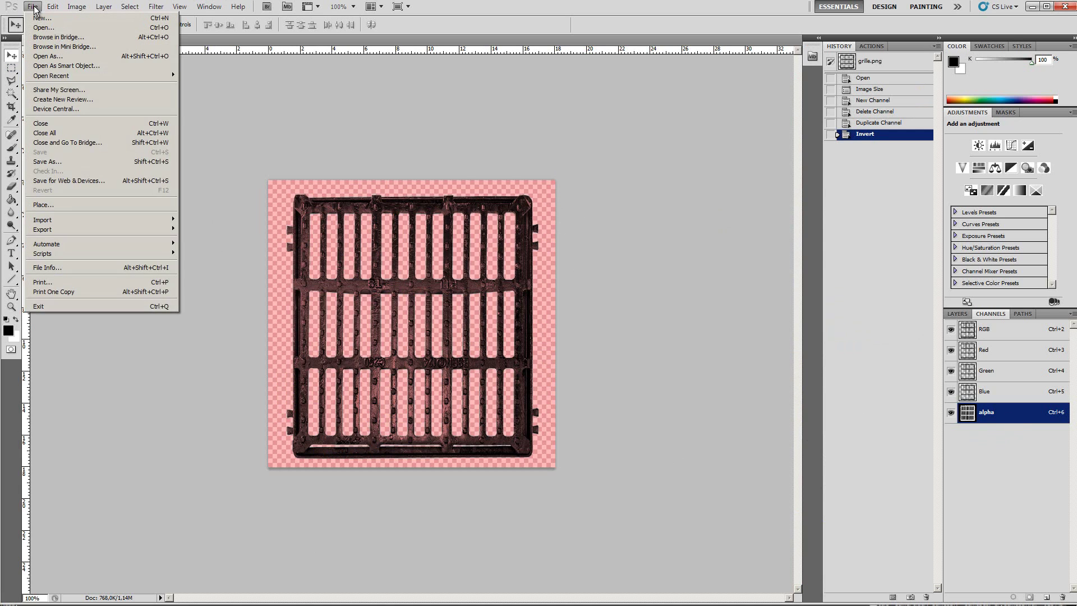
left_click(71, 163)
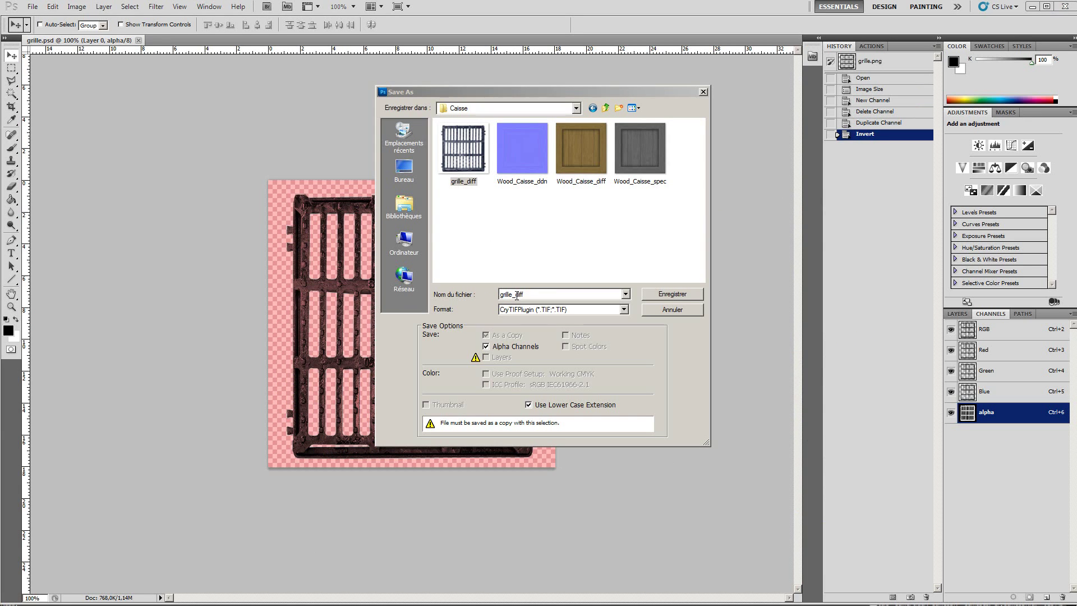
left_click(688, 297)
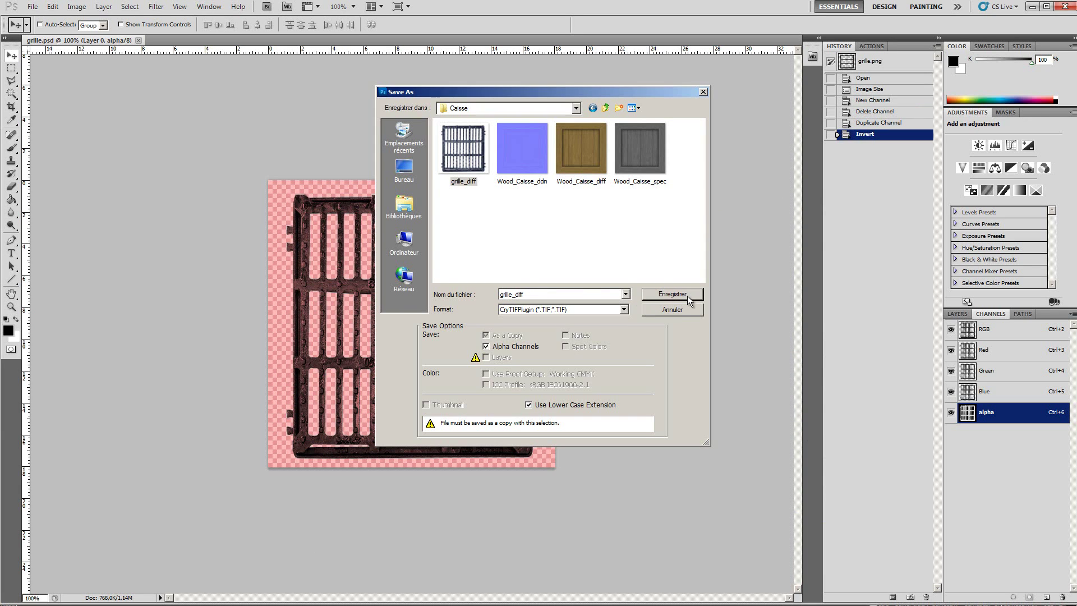
left_click(676, 293)
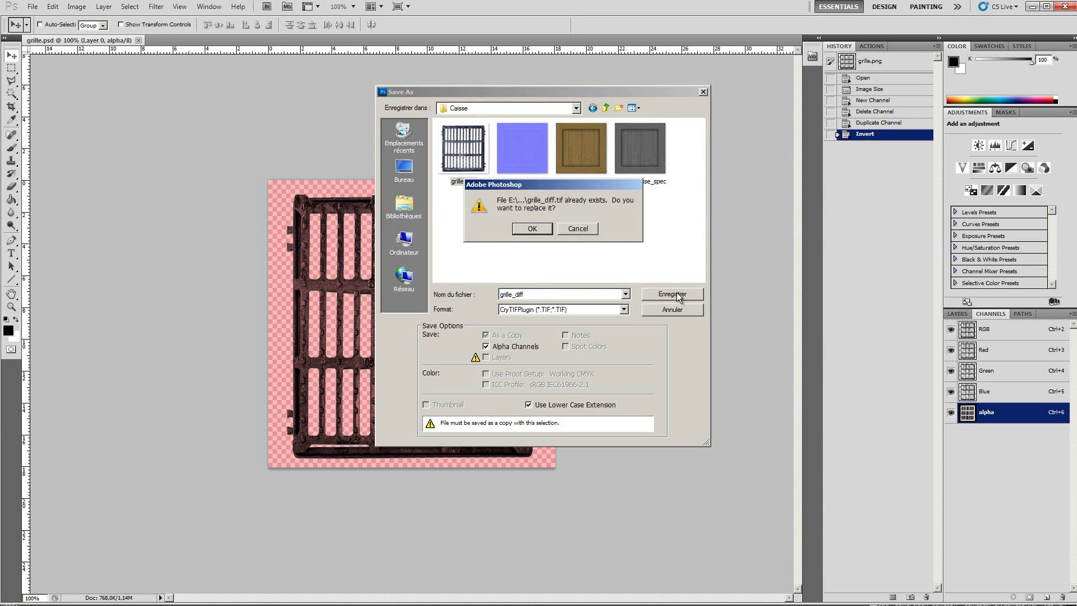
left_click(520, 230)
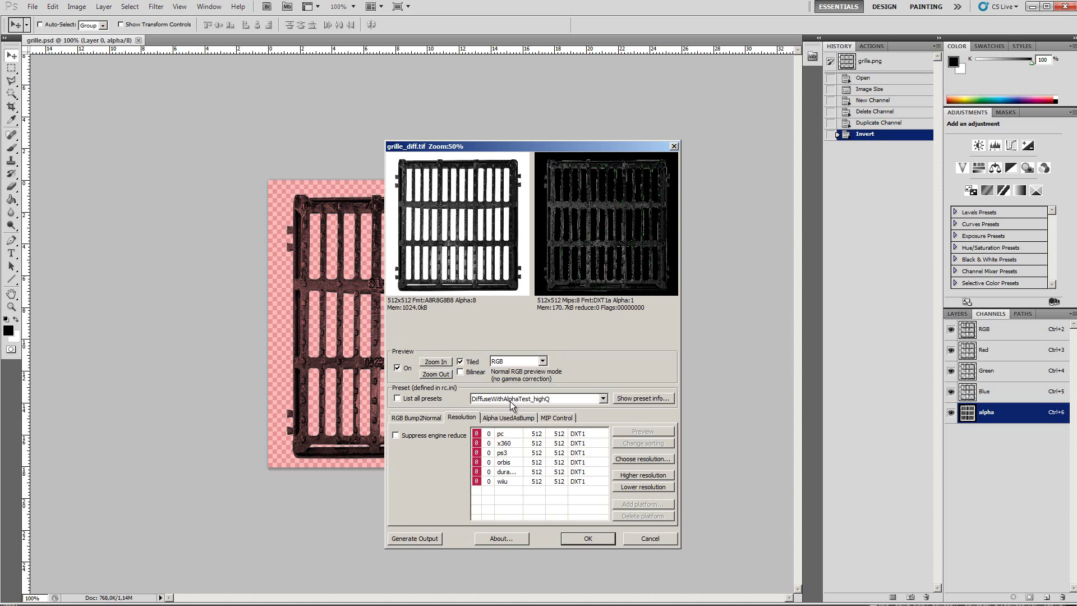
left_click(590, 536)
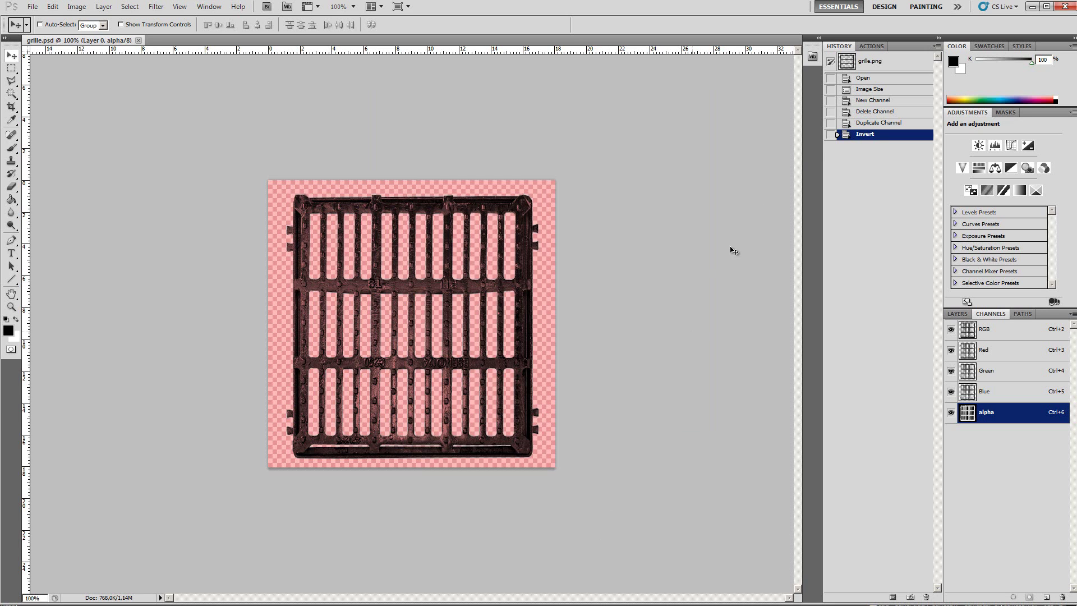
- Return to CryENGINE Sandbox and set the grille material's AlphaTest to 0
left_click(1032, 6)
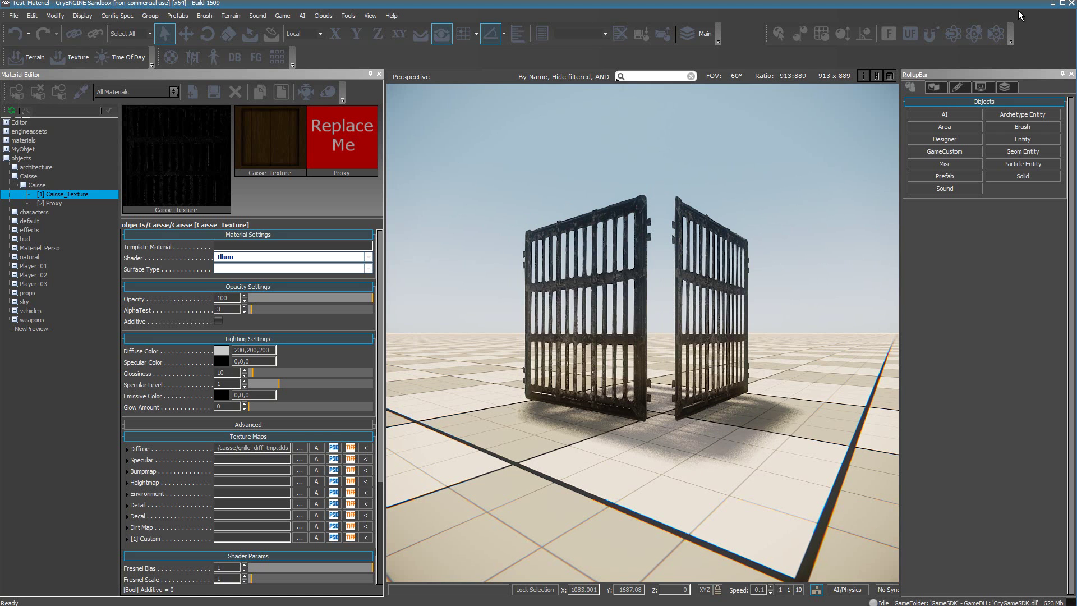
mouse_move(151, 453)
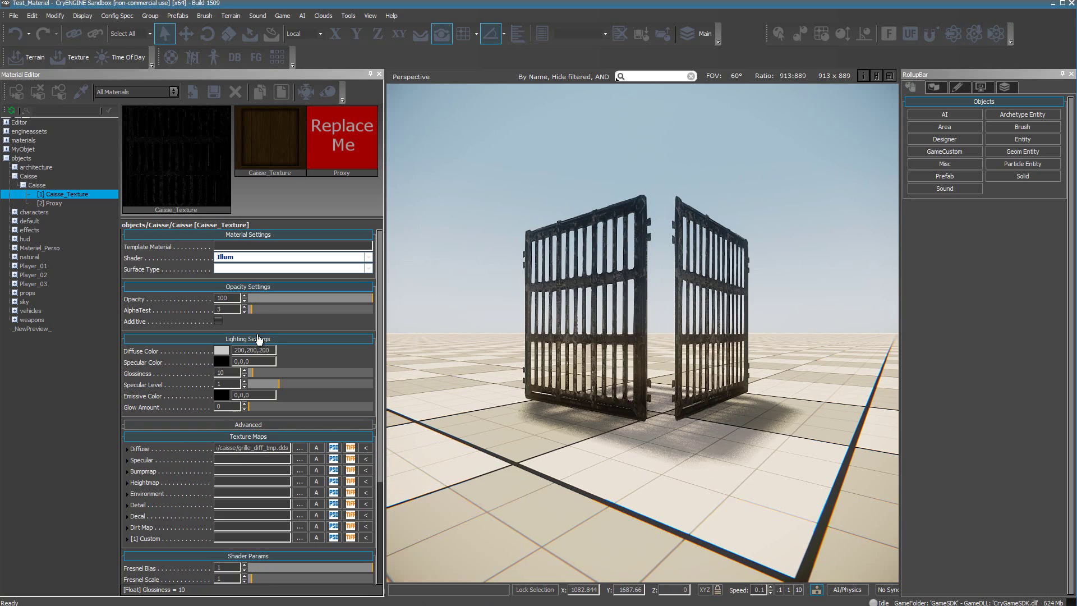
left_click_drag(251, 309, 248, 309)
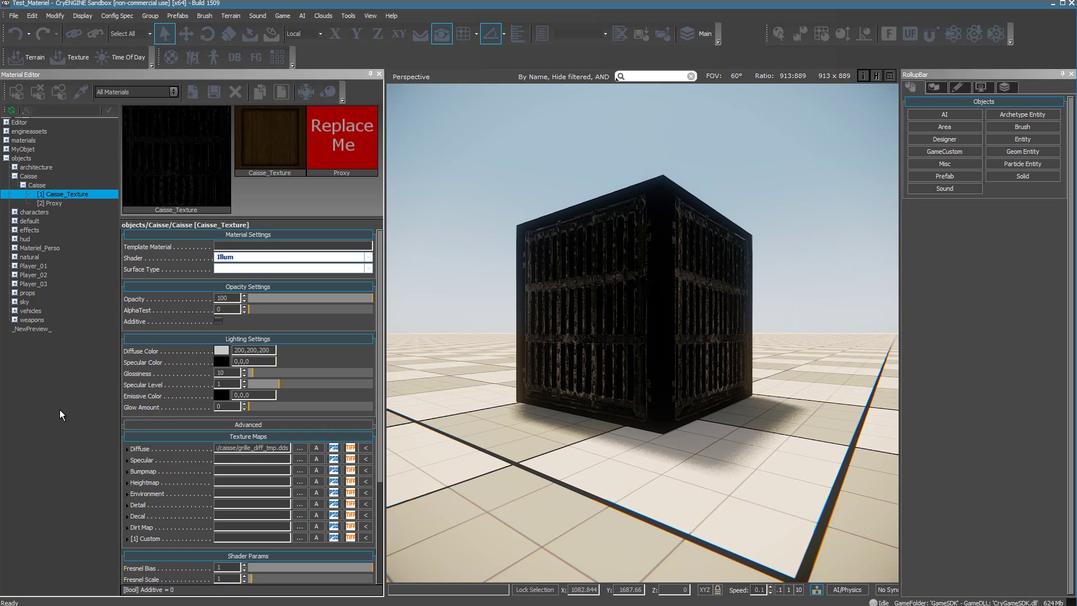
- Test the grille material's opacity, returning it to 100, and raise its AlphaTest to 3
mouse_move(337, 294)
left_mouse_down()
mouse_move(346, 297)
mouse_move(316, 297)
mouse_move(375, 290)
left_mouse_up()
left_click(251, 310)
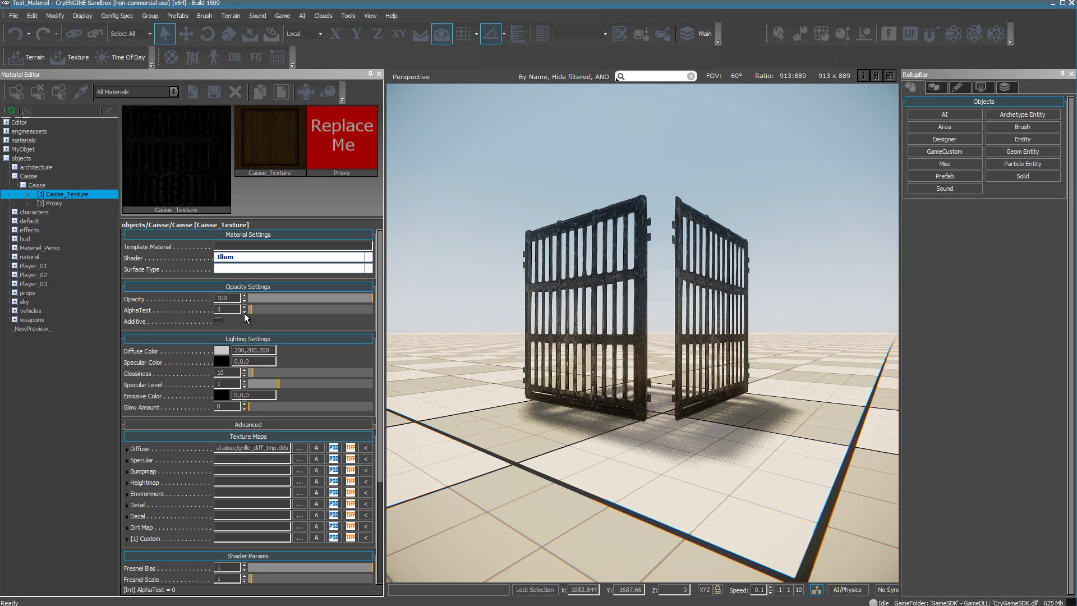
double_click(244, 312)
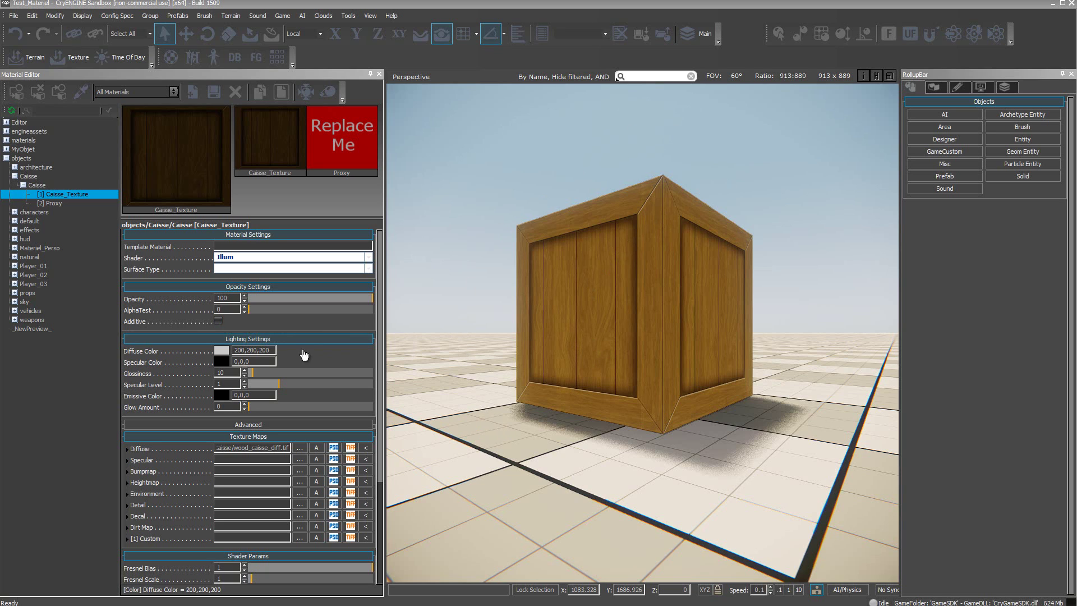
- Test additive blending on the crate material with opacity lowered to 98, and disable Additive again
left_click(218, 321)
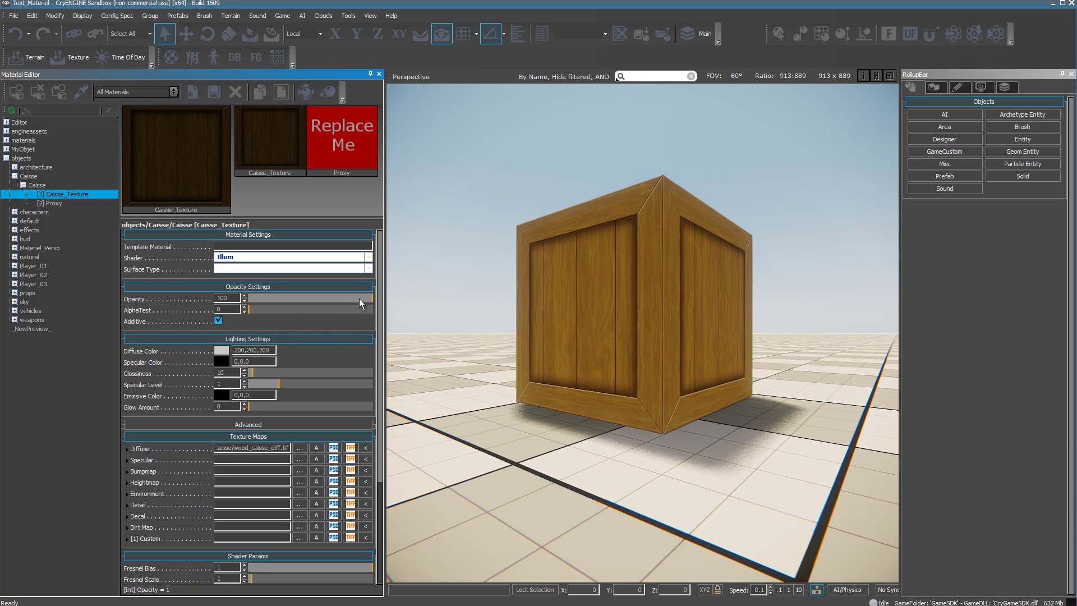
left_click(372, 297)
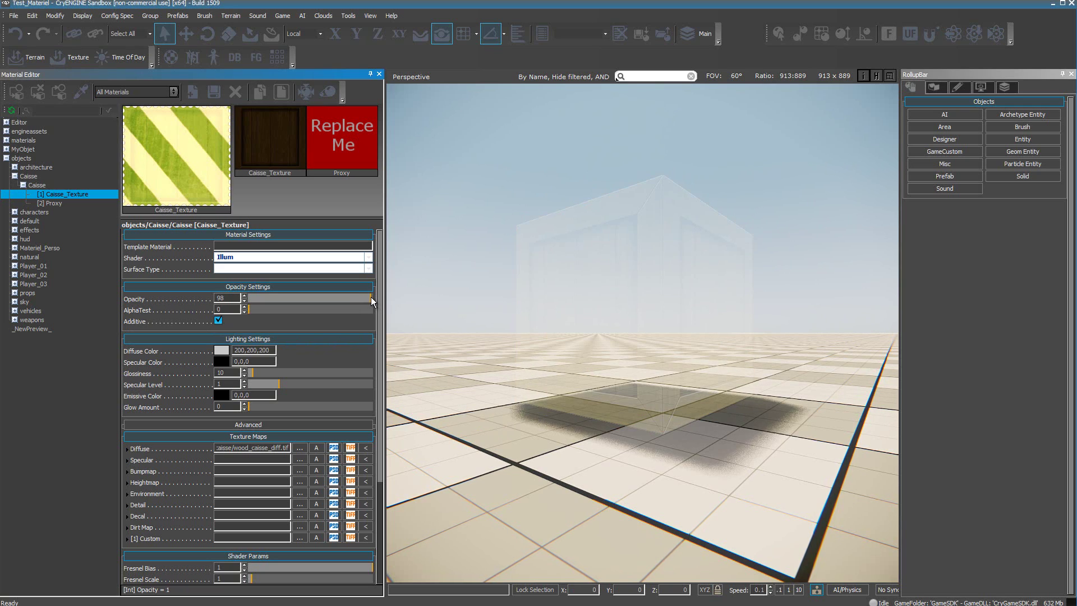
left_click(218, 321)
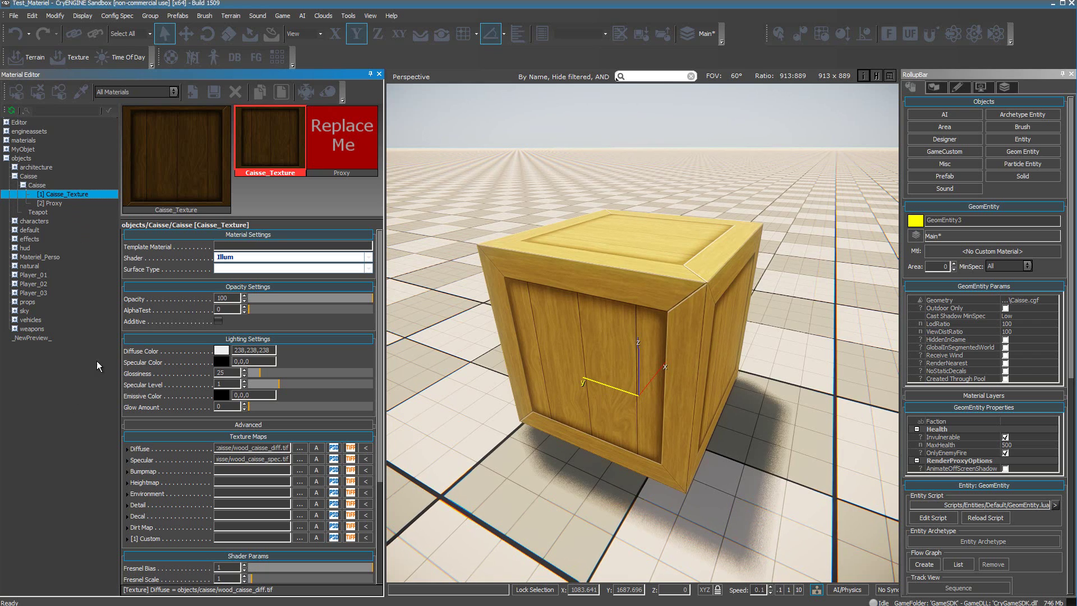
- Darken the Caisse_Texture material's diffuse color to grey 123,123,123
left_click(222, 352)
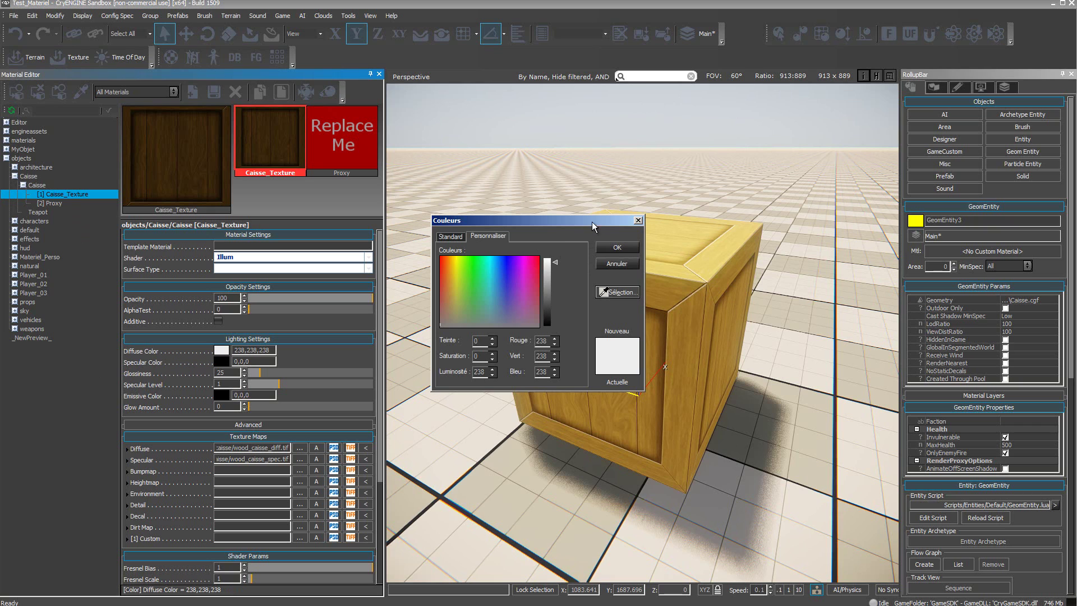
left_click_drag(552, 223, 426, 133)
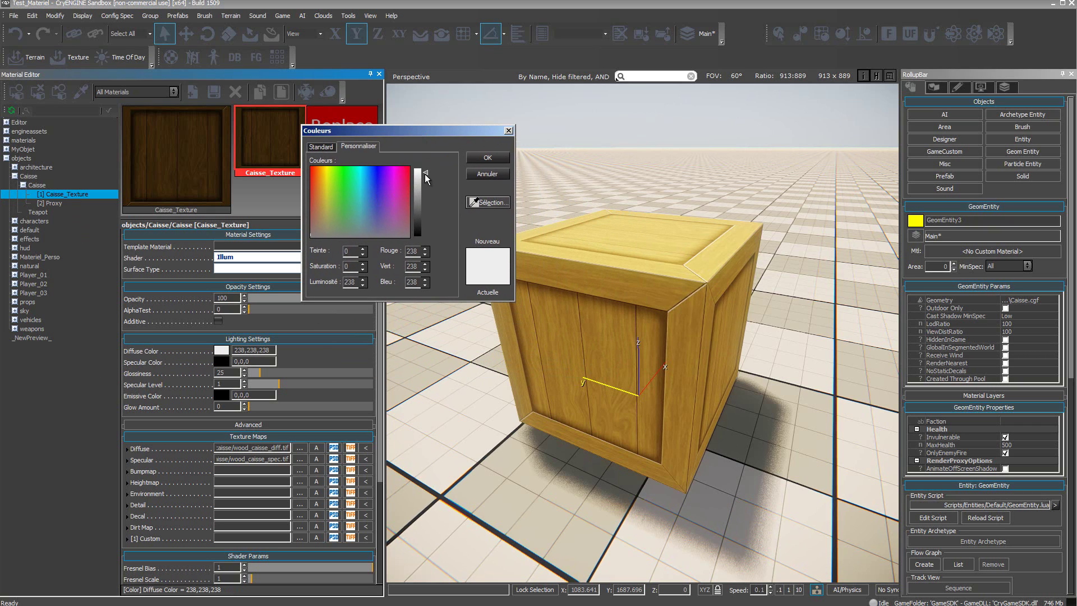
left_click_drag(425, 172, 430, 204)
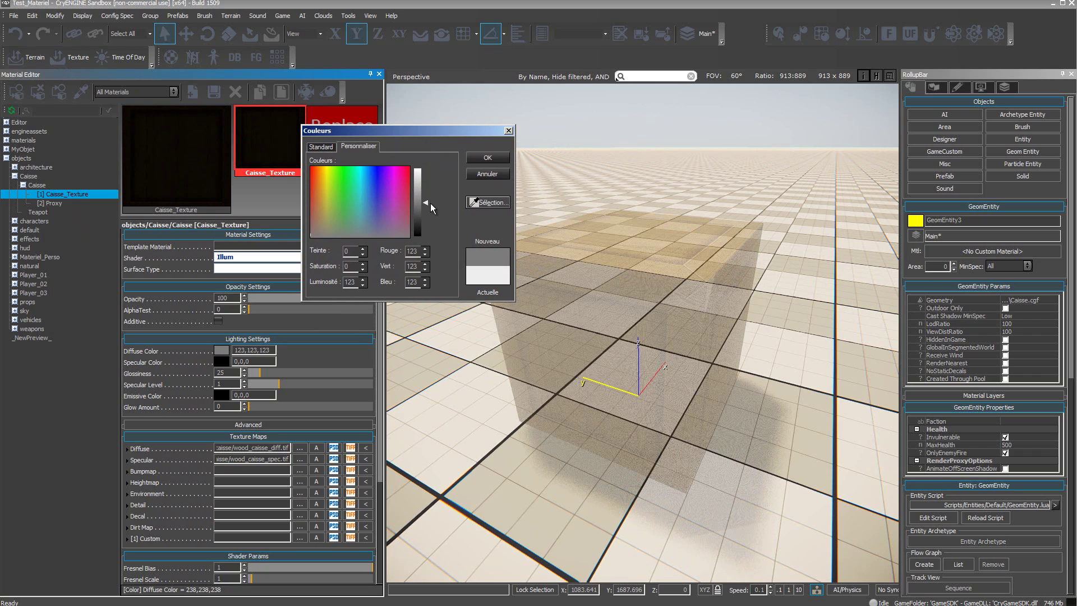
left_click(488, 157)
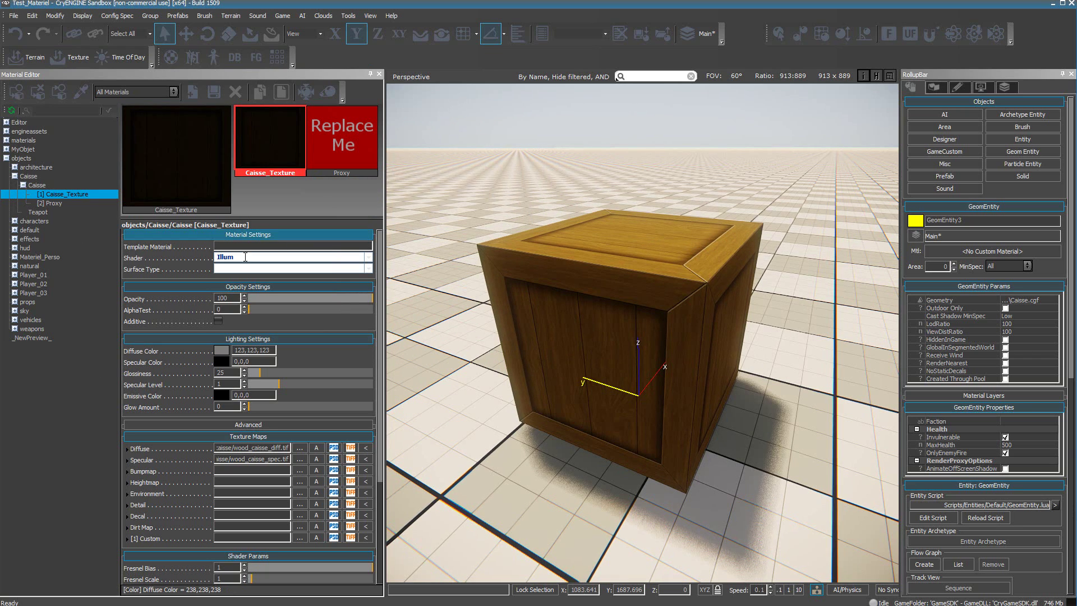
- Set the crate material's diffuse color to pure white 255,255,255
left_click(222, 352)
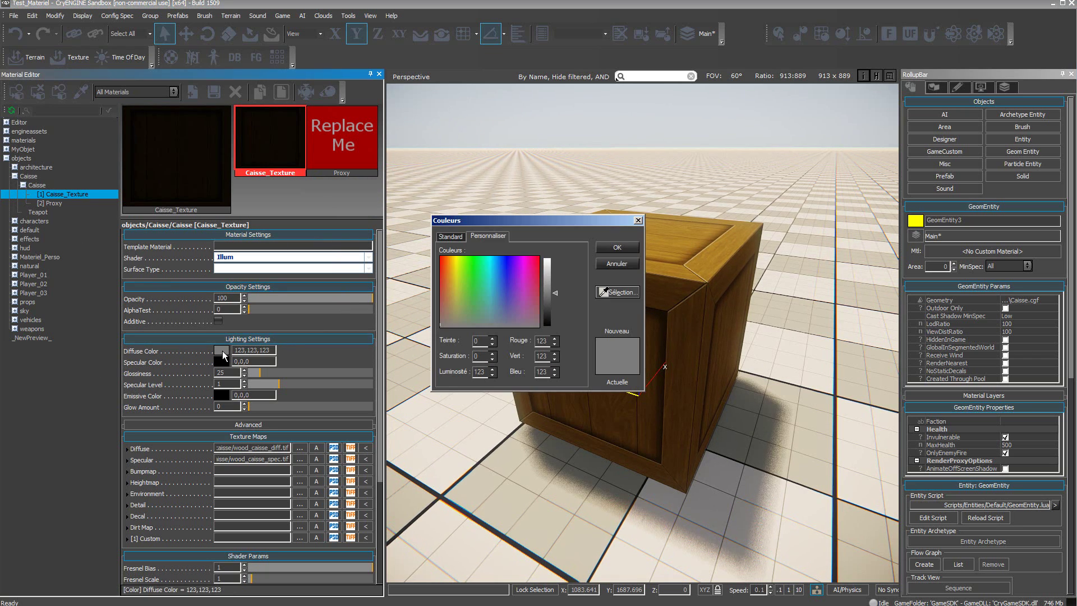
left_click_drag(554, 292, 555, 255)
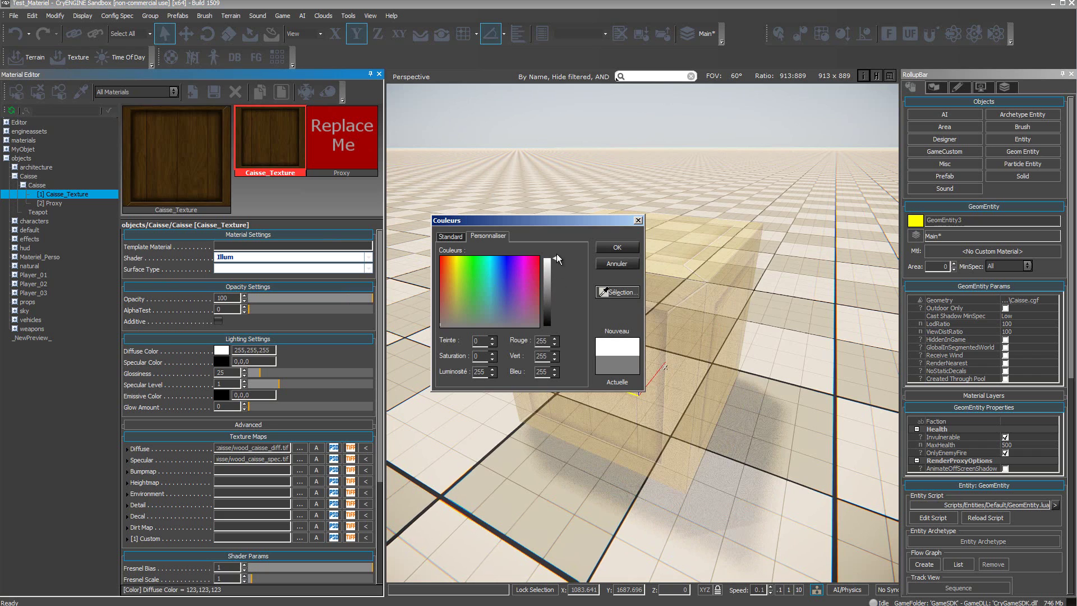
left_click(608, 247)
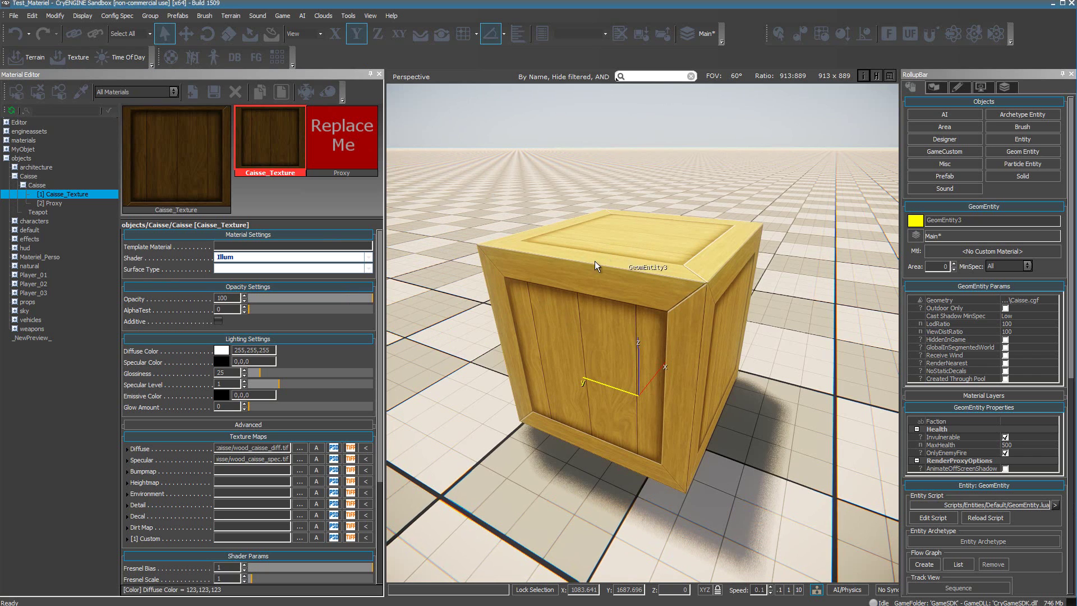
- Try a pink diffuse color of 220,59,145 on the crate material and undo it
left_click(223, 352)
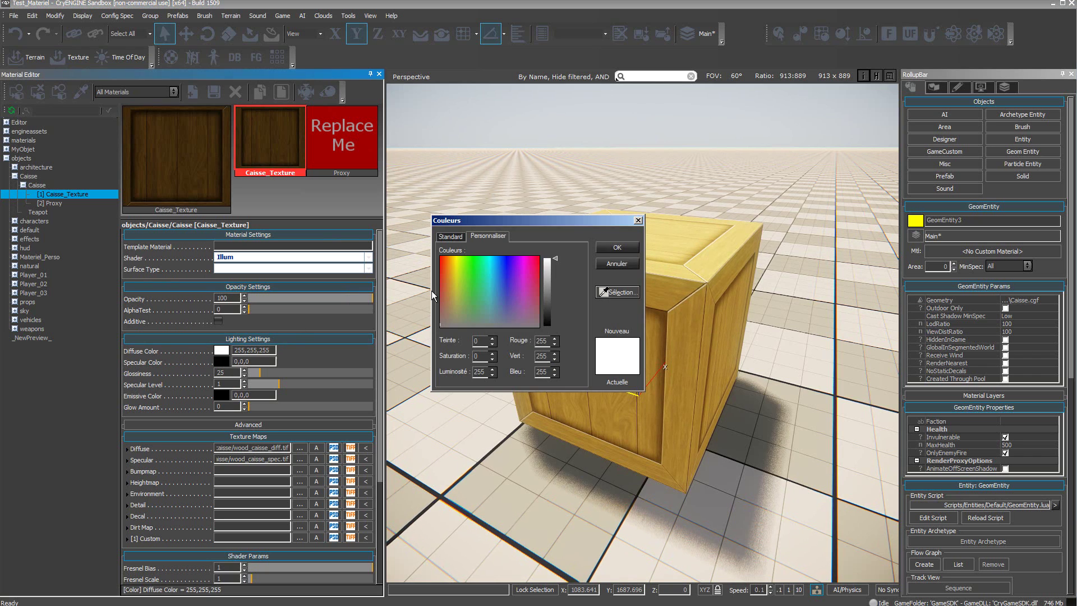
left_click(531, 277)
left_click(546, 288)
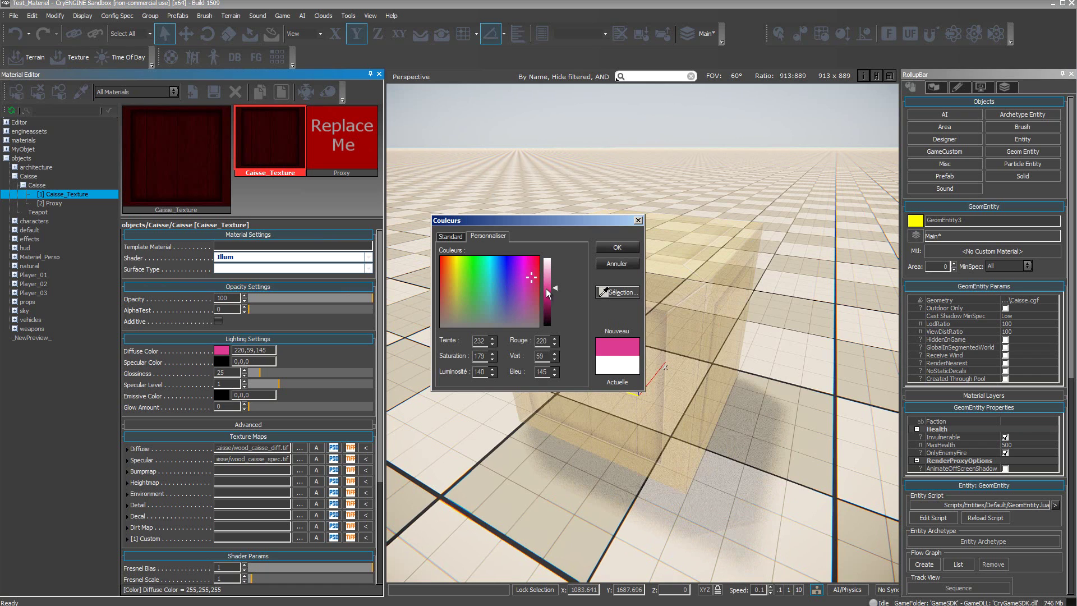
left_click(617, 248)
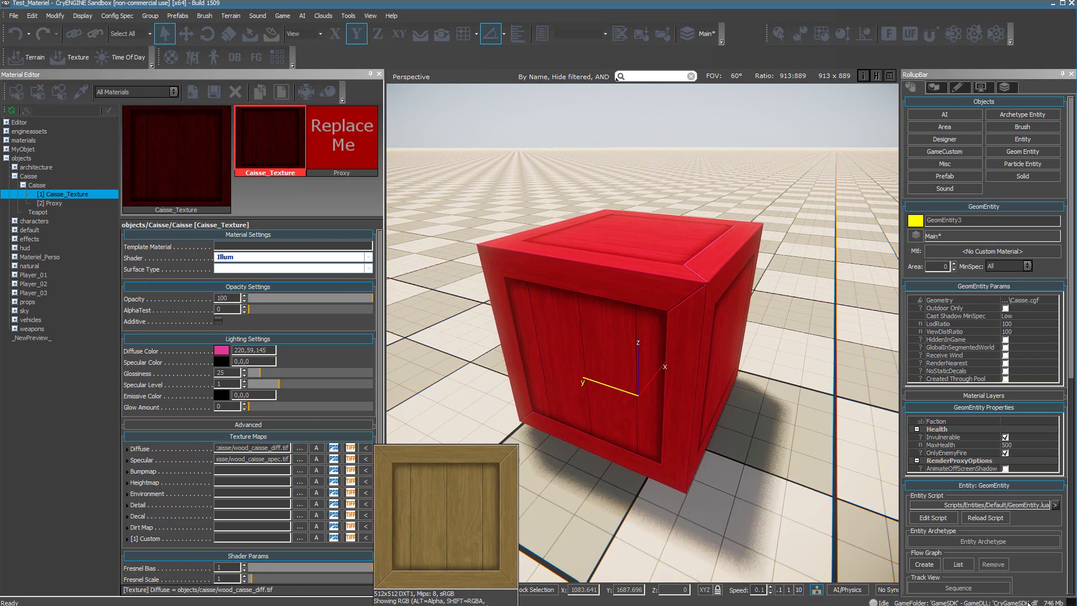
key("ctrl+z")
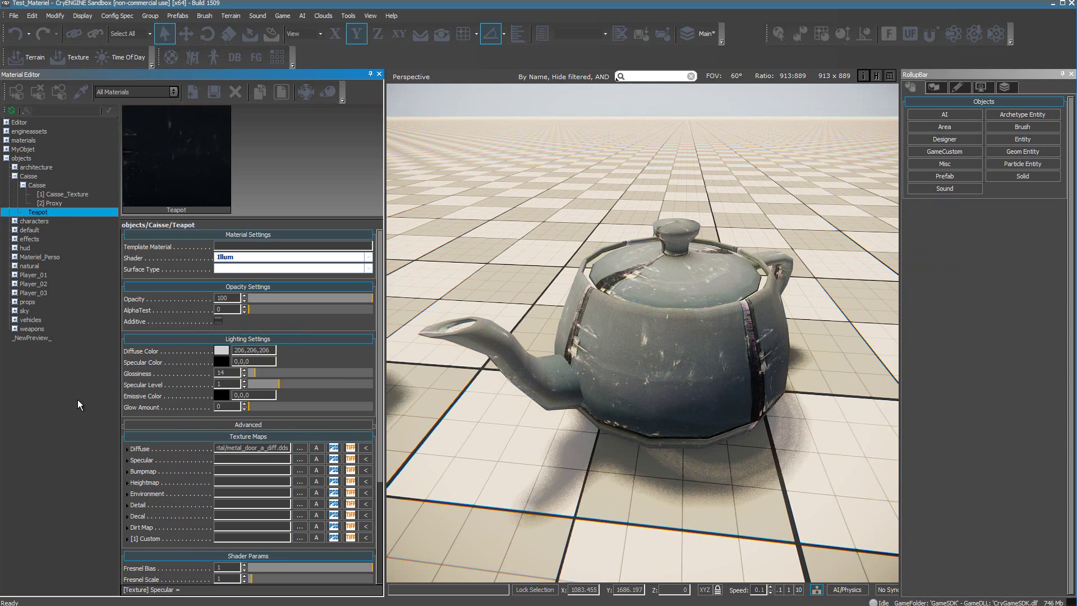
- Darken the Teapot material's diffuse color to grey 127,127,127
left_click(222, 351)
left_click_drag(557, 275, 554, 292)
left_click(617, 248)
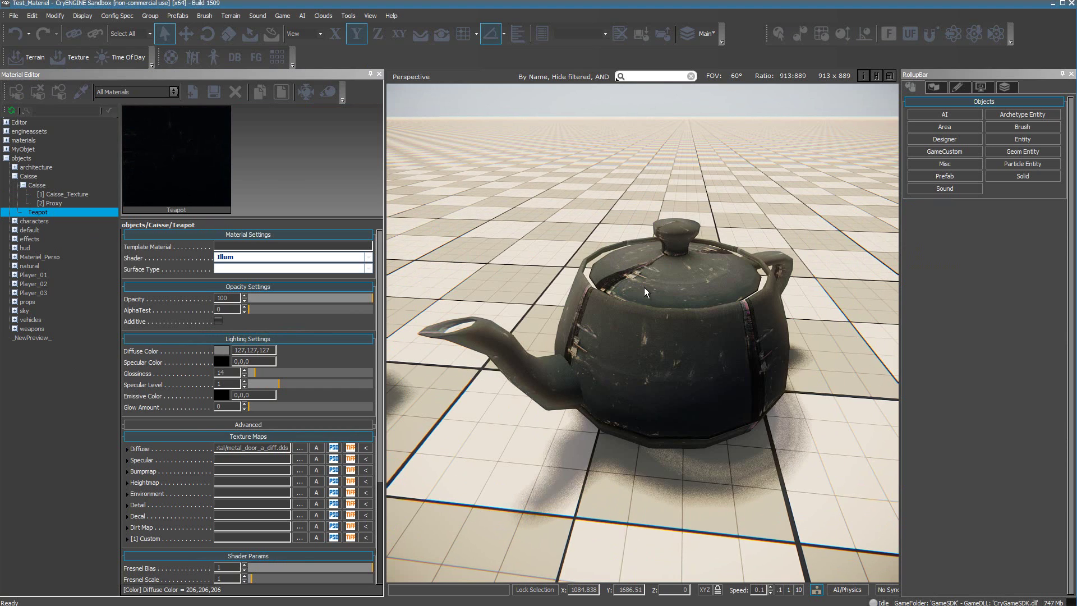
- Lighten the Teapot material's diffuse color to grey 180,180,180
left_click(222, 350)
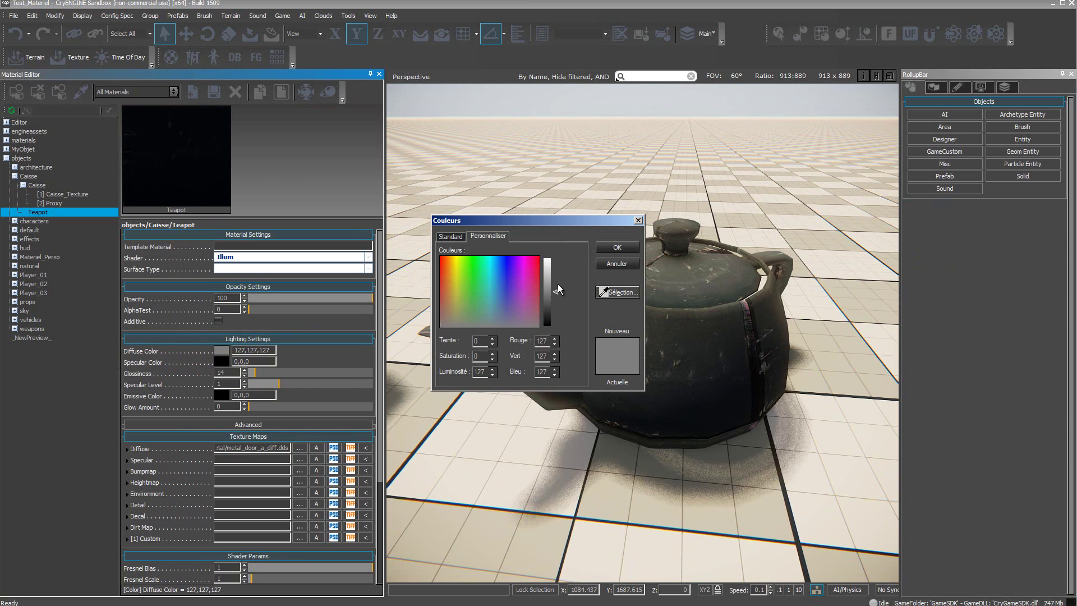
left_click_drag(555, 292, 556, 277)
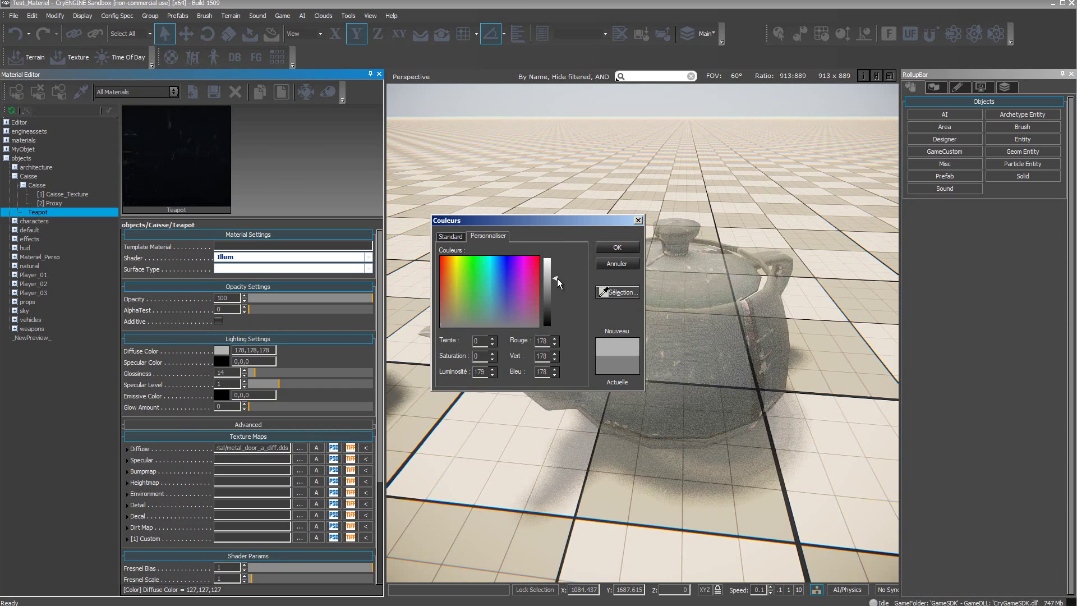
left_click(620, 248)
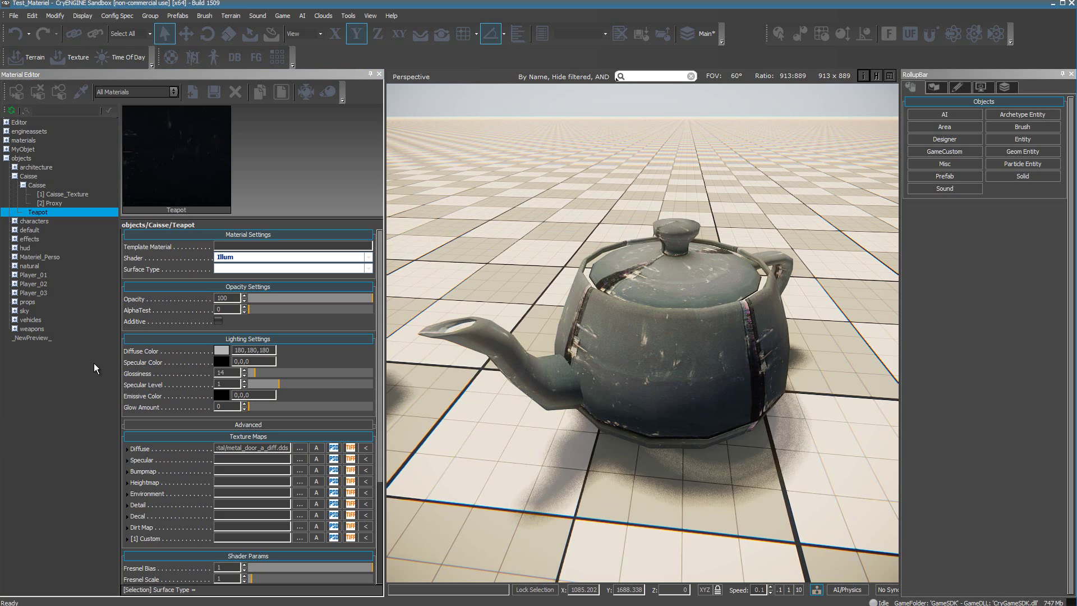
- Set the Teapot material's specular color to grey 161,161,161
left_click(224, 363)
left_click_drag(538, 226, 448, 137)
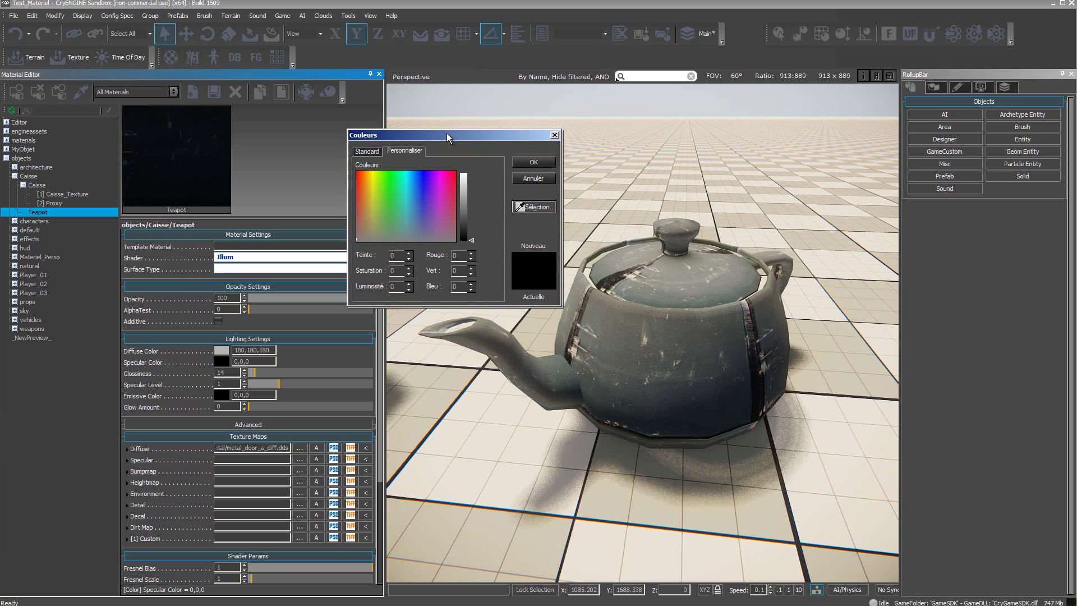
left_click(457, 193)
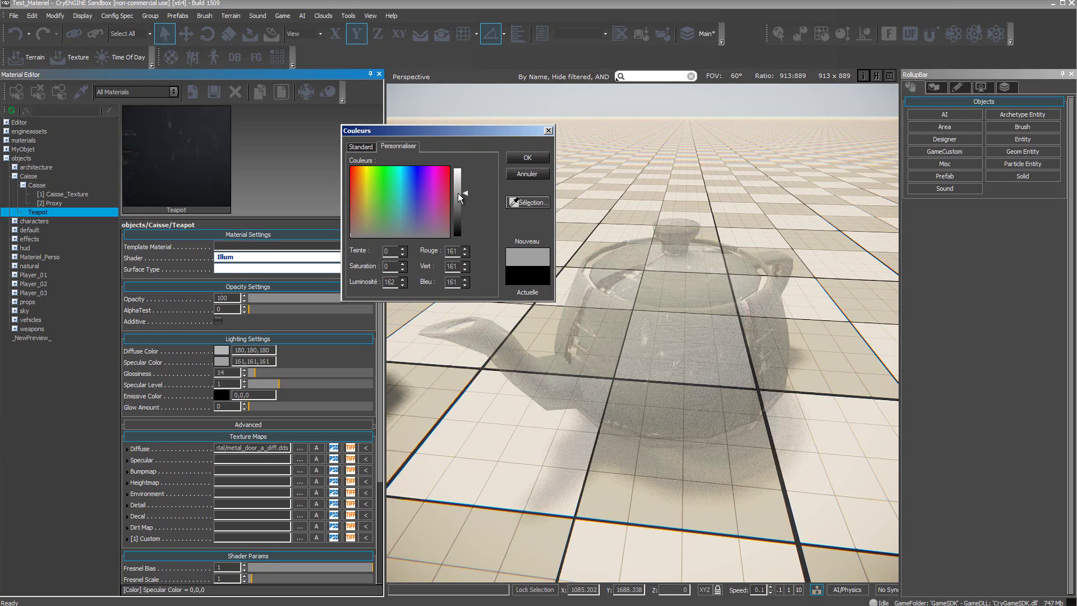
left_click(524, 158)
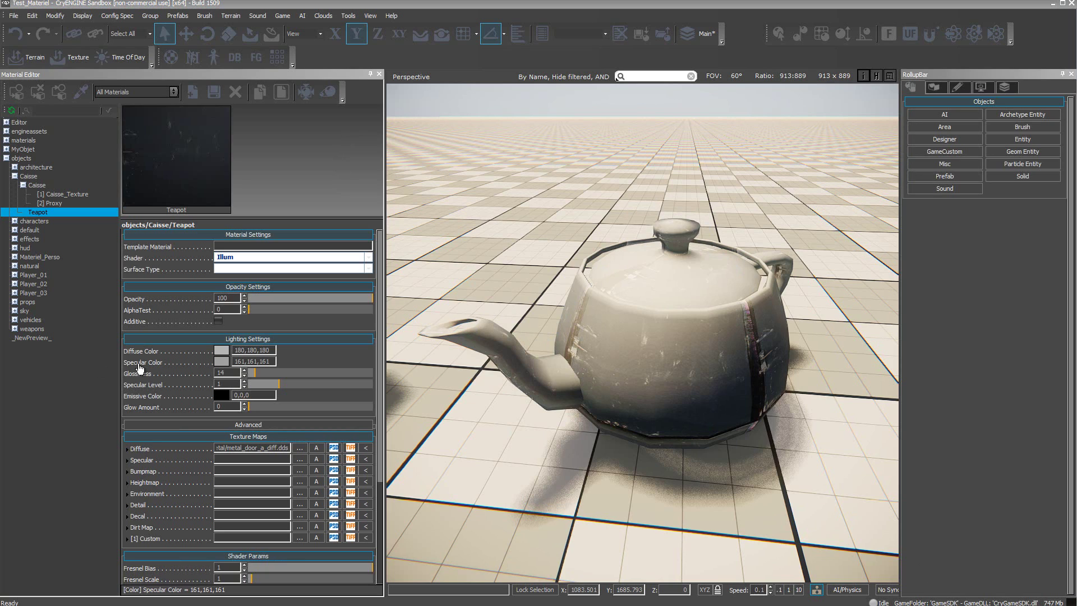
- Change the Teapot material's specular color to orange-yellow 238,191,83
left_click(222, 362)
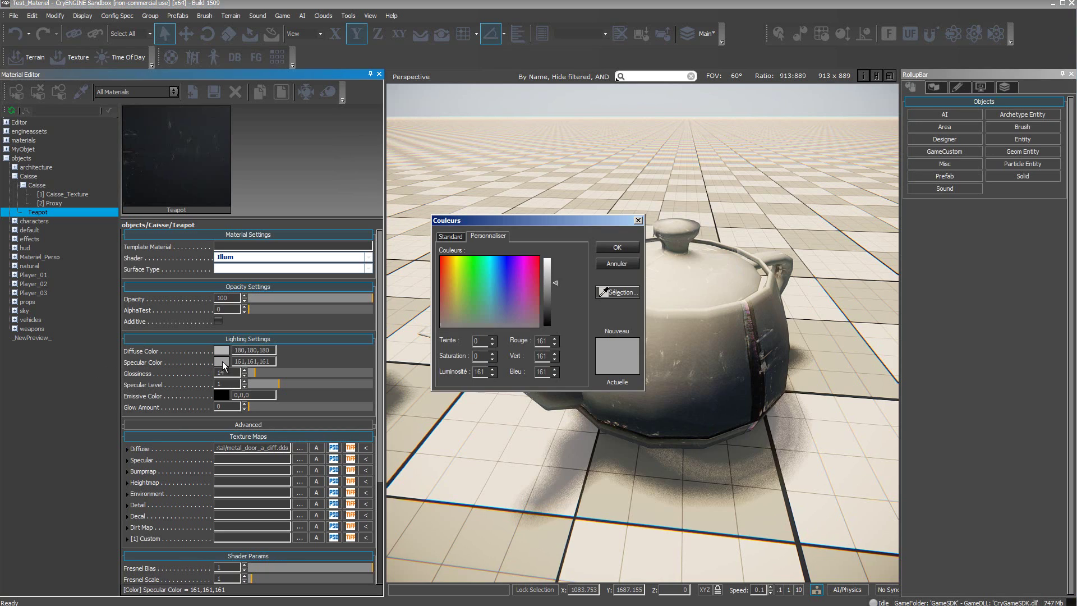
left_click(451, 268)
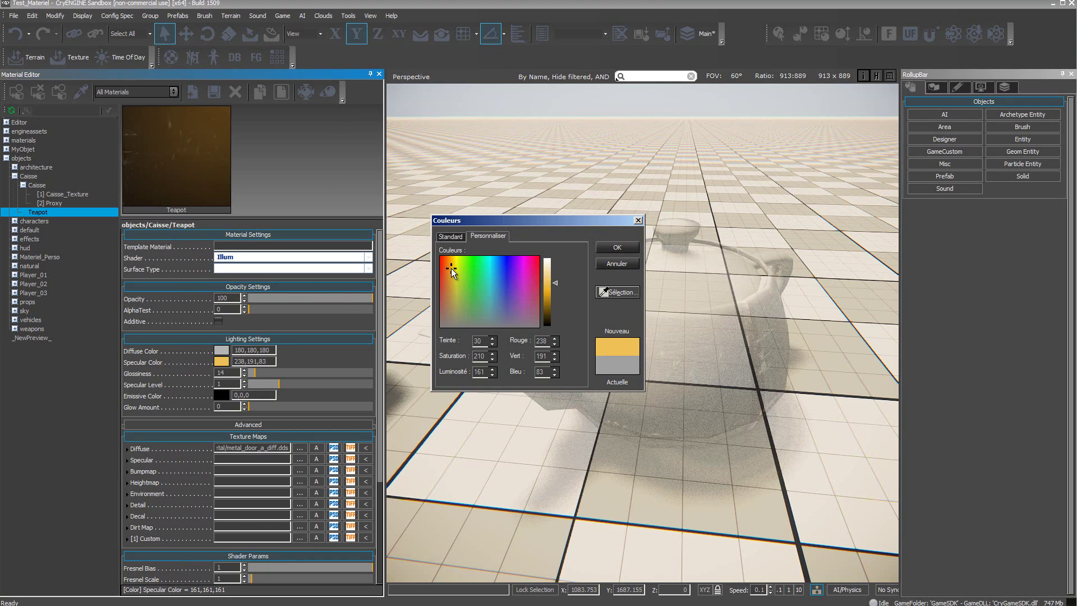
left_click(631, 248)
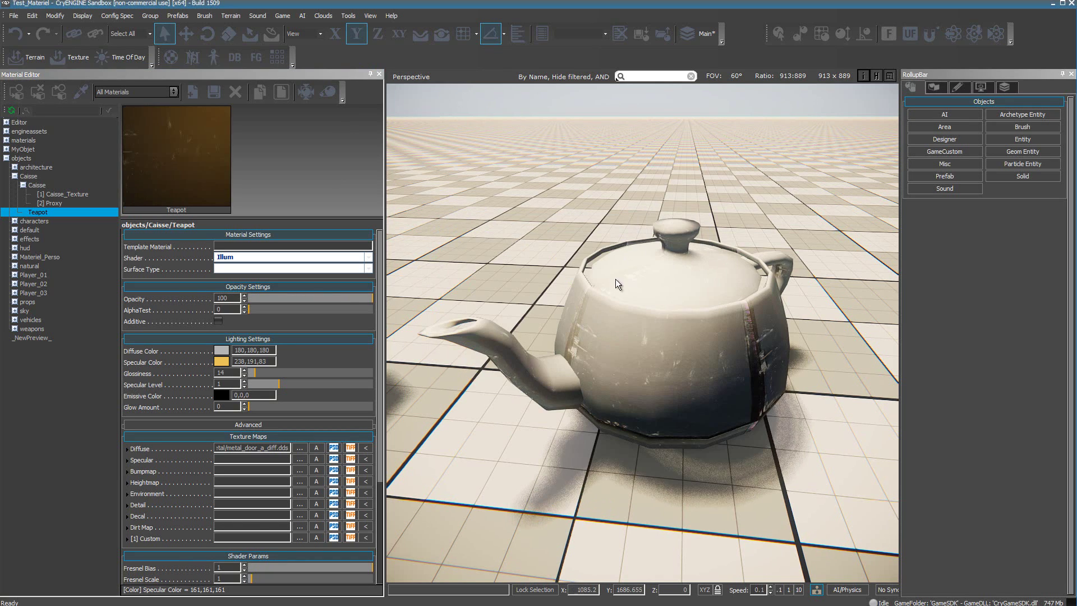
- Change the Teapot material's specular color to a darker, more saturated yellow, 185,185,16
left_click(220, 362)
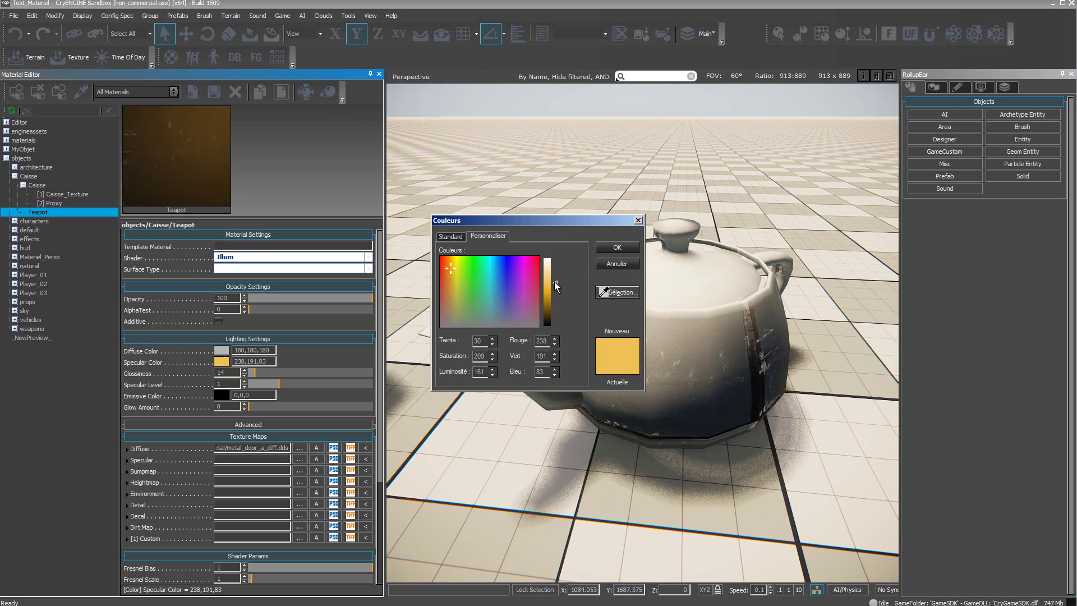
left_click_drag(553, 284, 555, 300)
left_click_drag(447, 267, 453, 263)
left_click(615, 248)
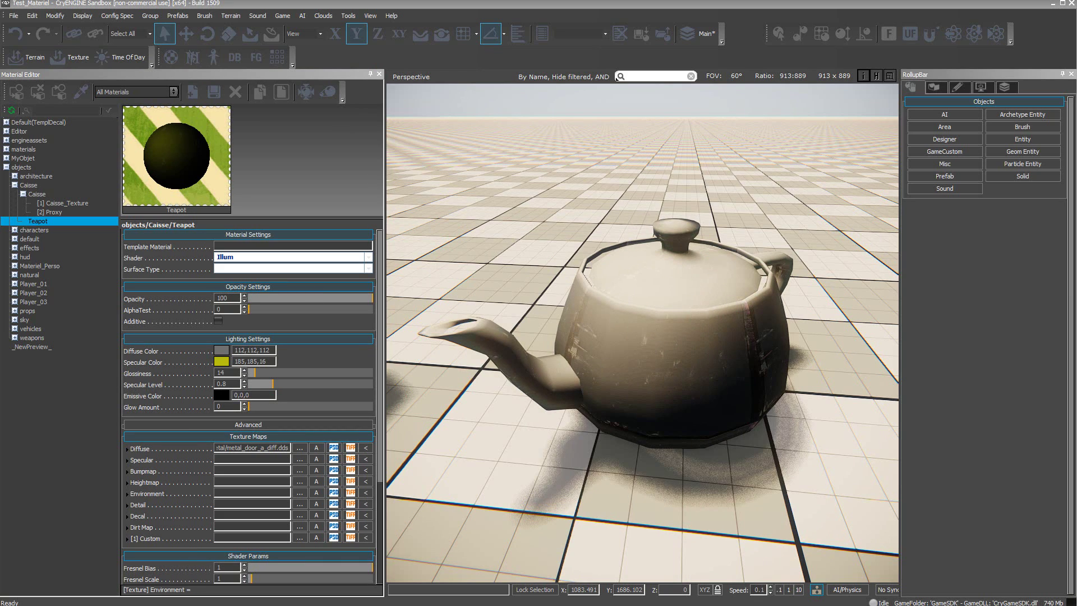
- Undo the teapot's last diffuse color change and adjust its specular level to 0.7
key("ctrl+z")
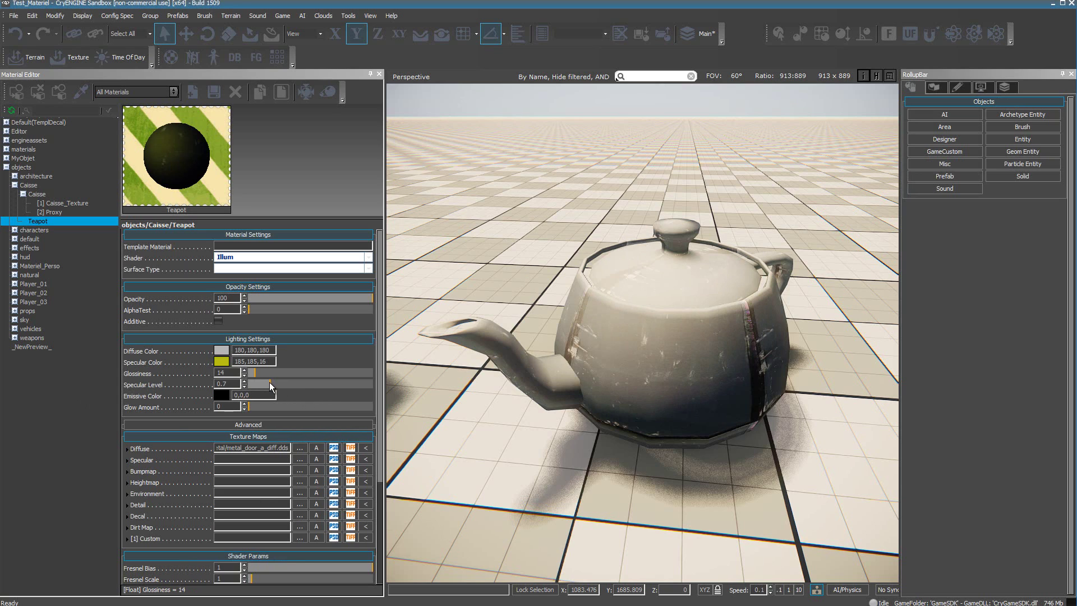
mouse_move(270, 382)
left_mouse_down()
mouse_move(254, 382)
mouse_move(358, 377)
mouse_move(271, 384)
mouse_move(272, 392)
left_mouse_up()
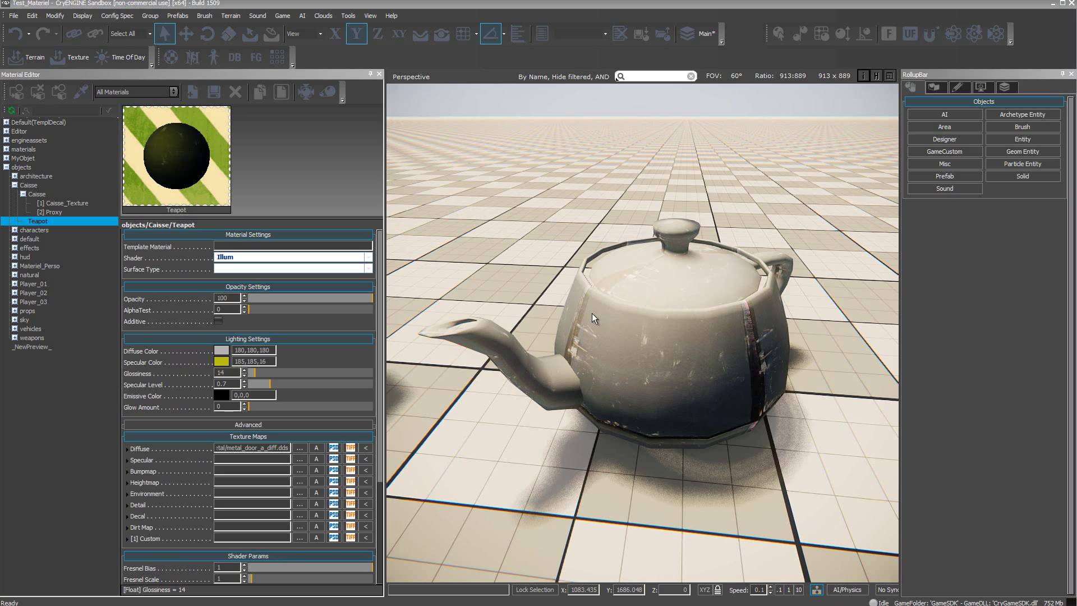
- Test the Teapot material's glossiness at 212 and undo the change
left_click(253, 372)
left_click_drag(254, 372, 353, 382)
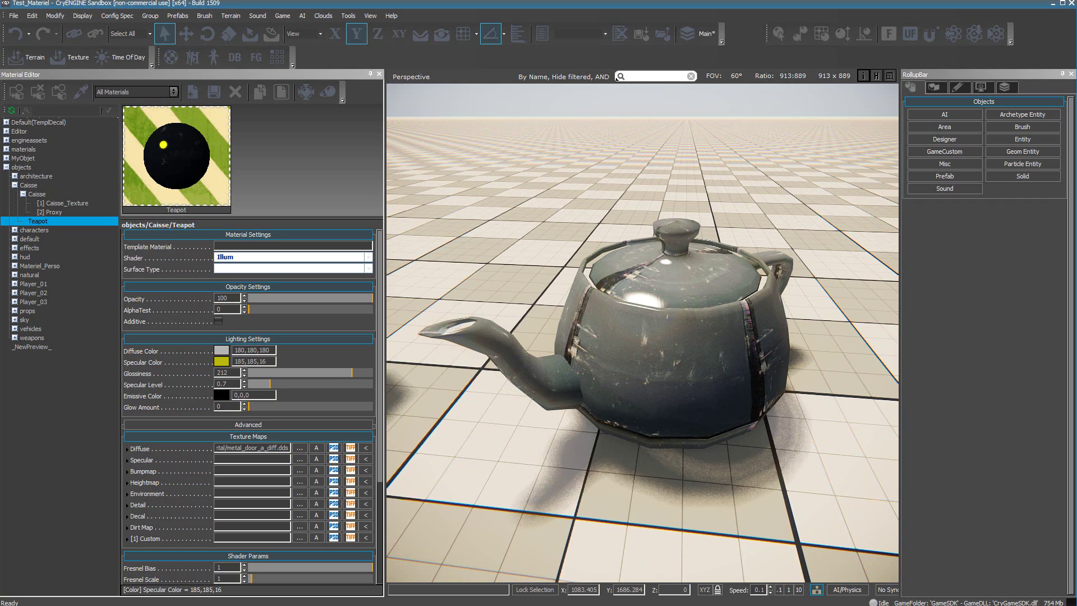
key("ctrl+z")
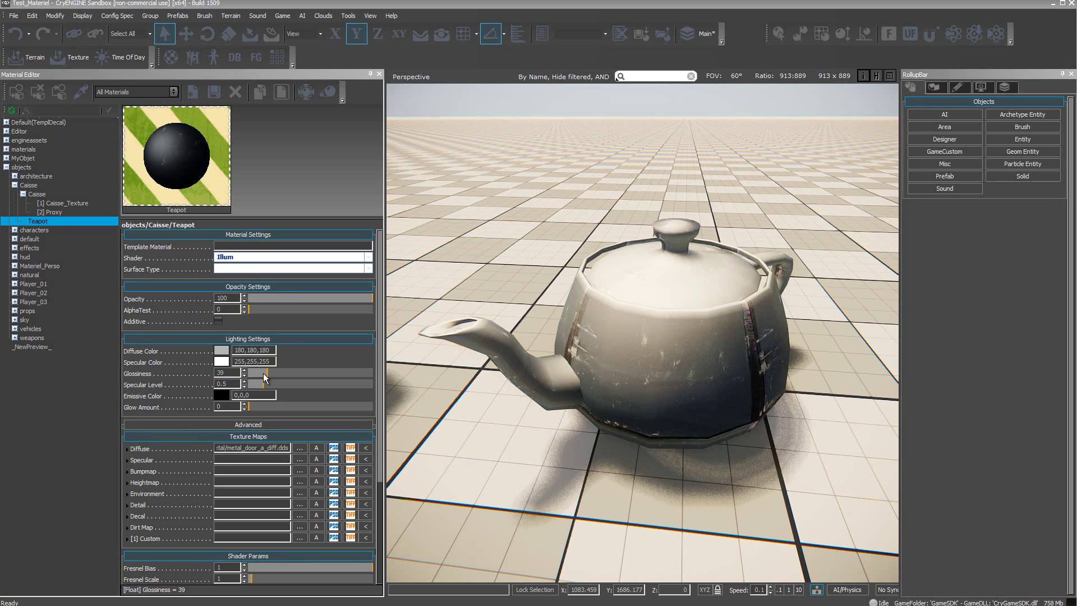
- Set the Teapot material's glossiness to 182 and raise its specular level
left_click_drag(266, 373, 264, 372)
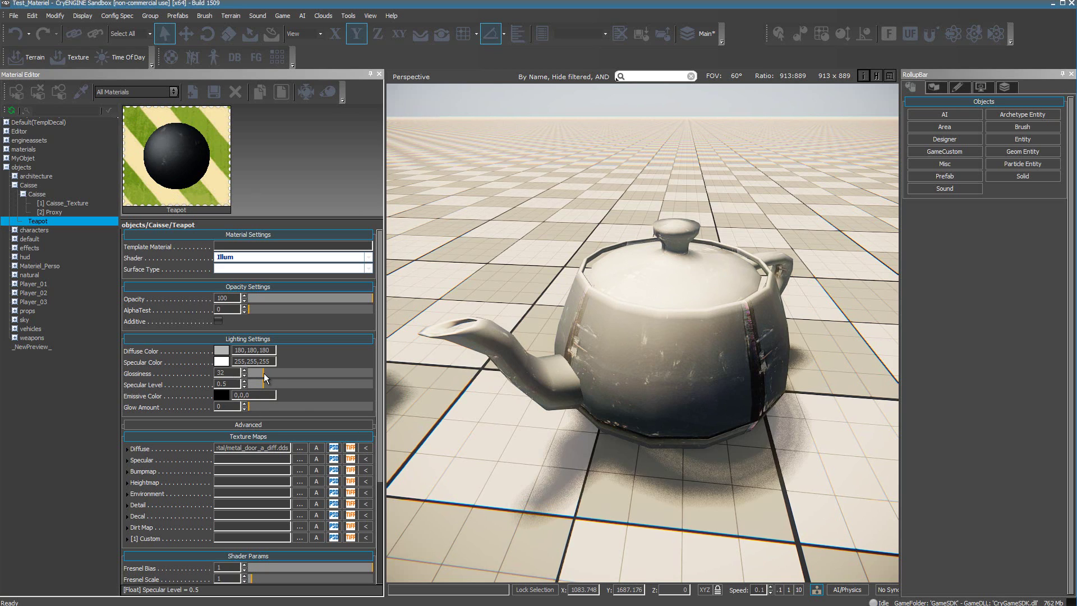
left_click_drag(264, 372, 338, 372)
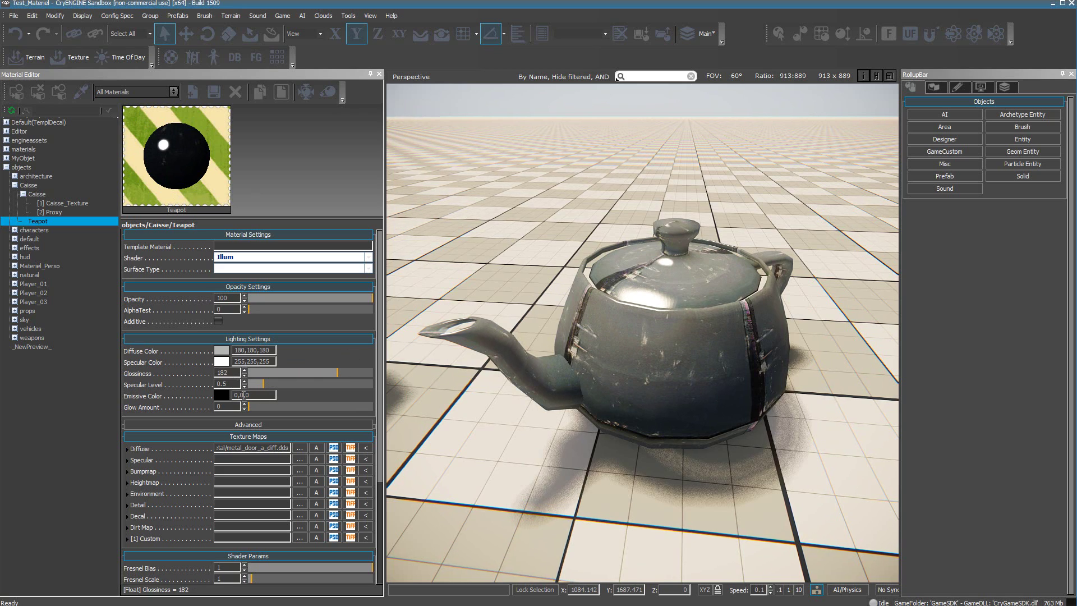
left_click_drag(262, 383, 291, 397)
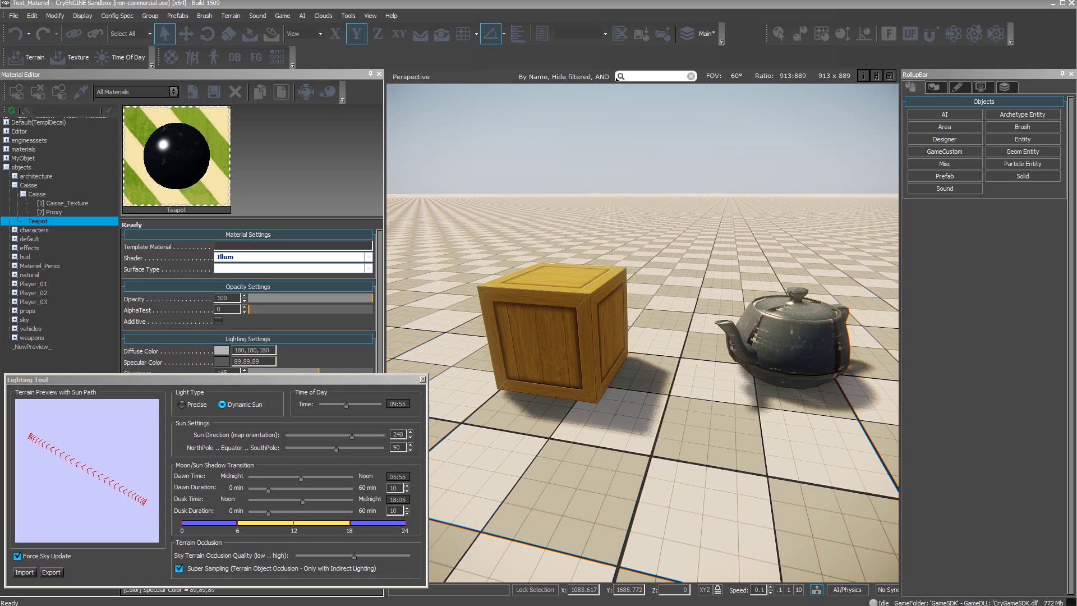
- Set the time of day to 17:46 in the Lighting Tool
left_click(346, 405)
mouse_move(346, 405)
left_mouse_down()
mouse_move(339, 410)
mouse_move(366, 408)
left_mouse_up()
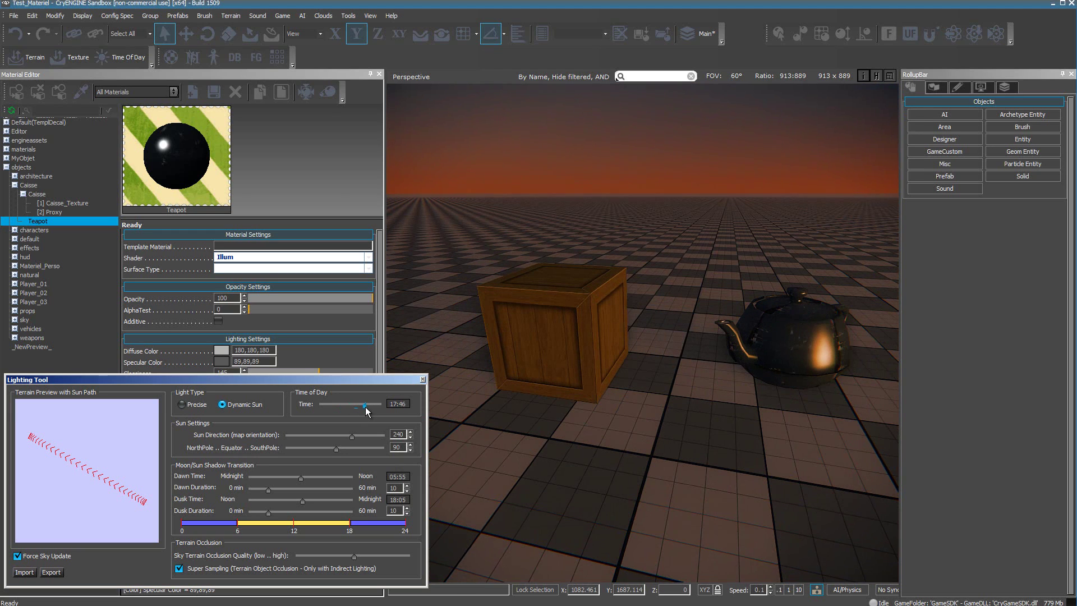